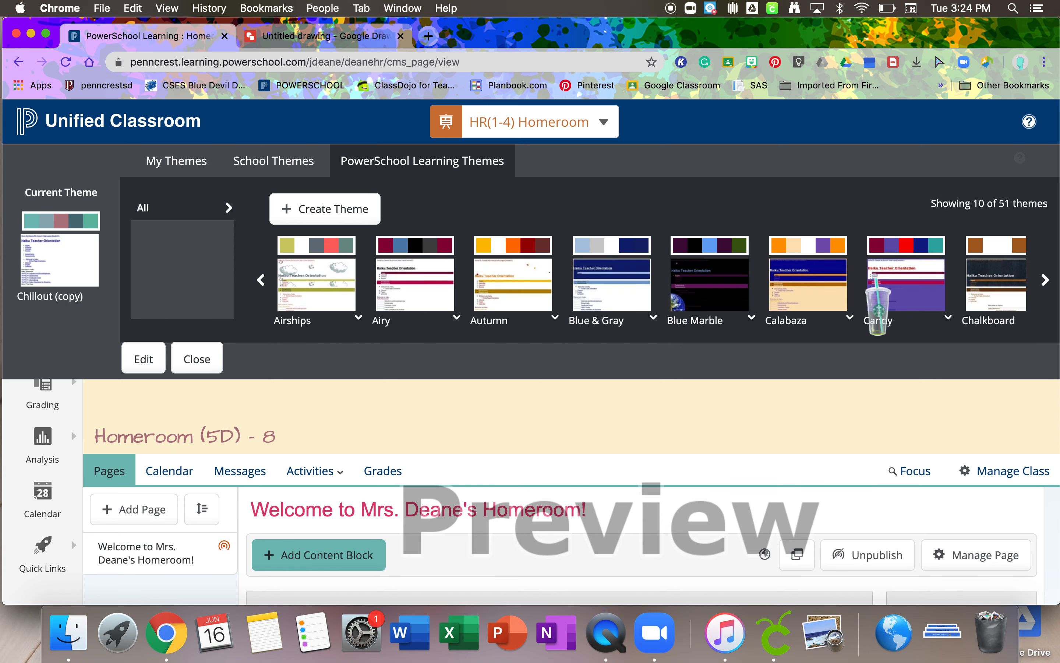
# Browse the PowerSchool Learning themes and apply the Sunset theme to the homeroom class.
pyautogui.click(1046, 281)
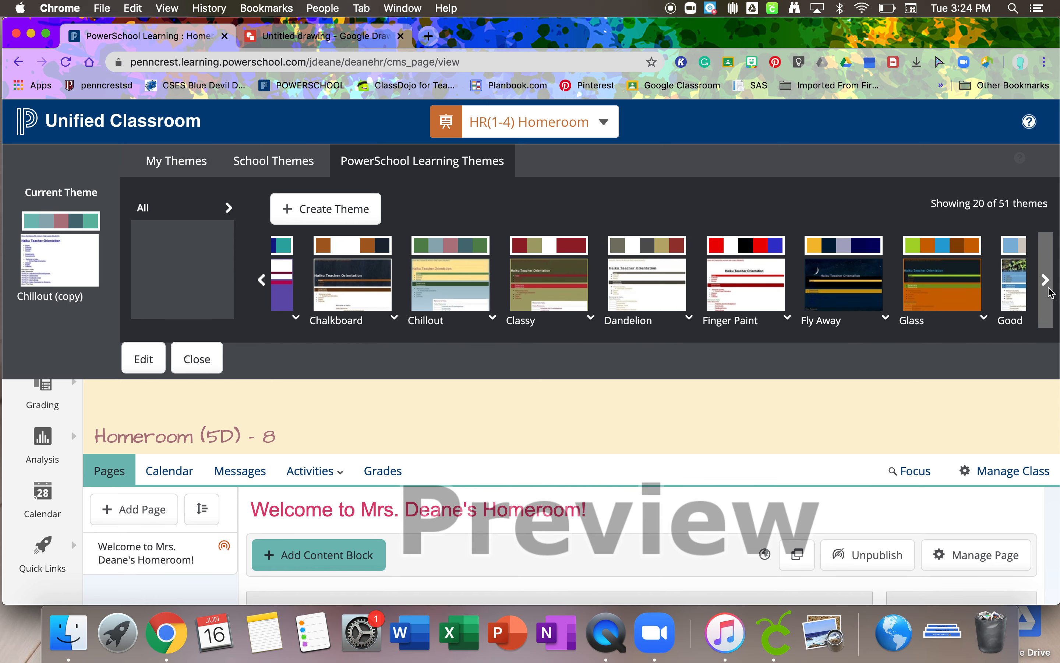
pyautogui.click(1049, 291)
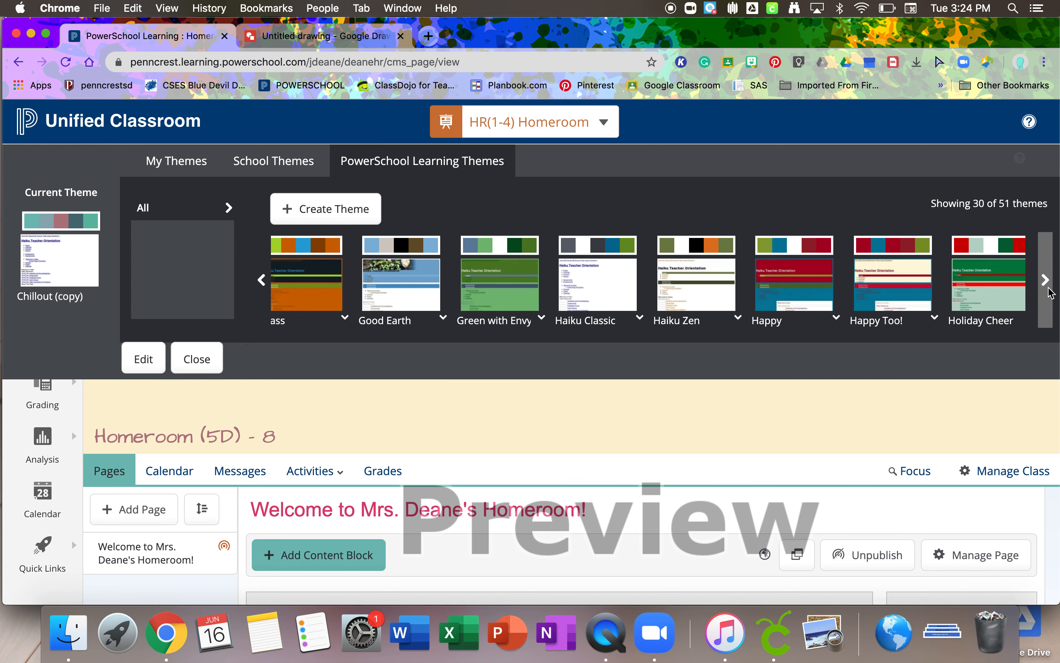
pyautogui.click(1049, 291)
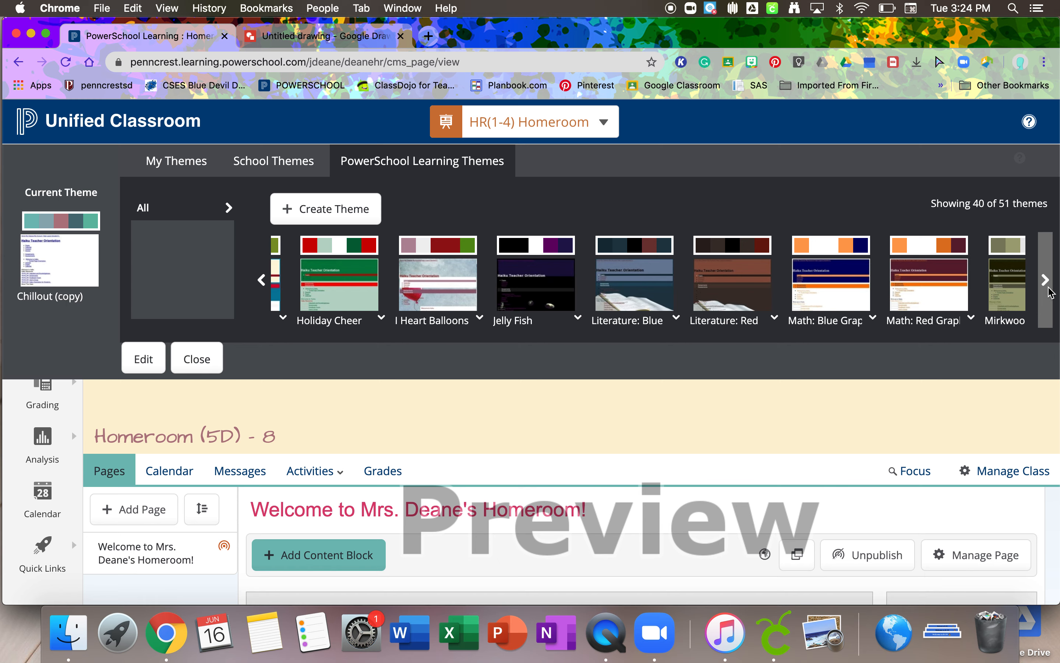
pyautogui.click(1050, 291)
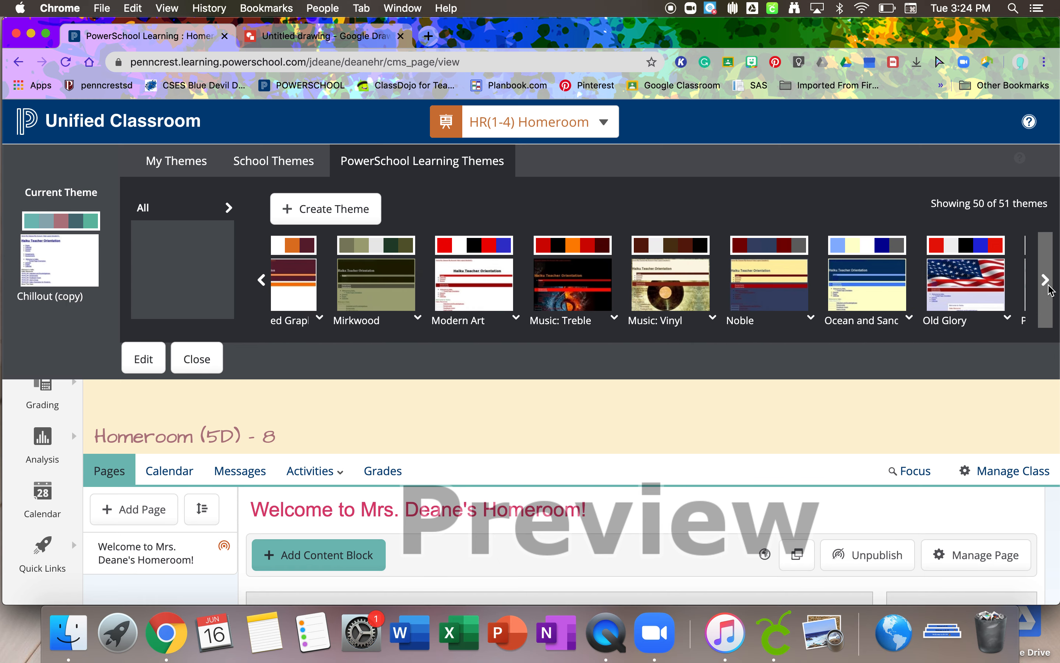
pyautogui.click(1049, 290)
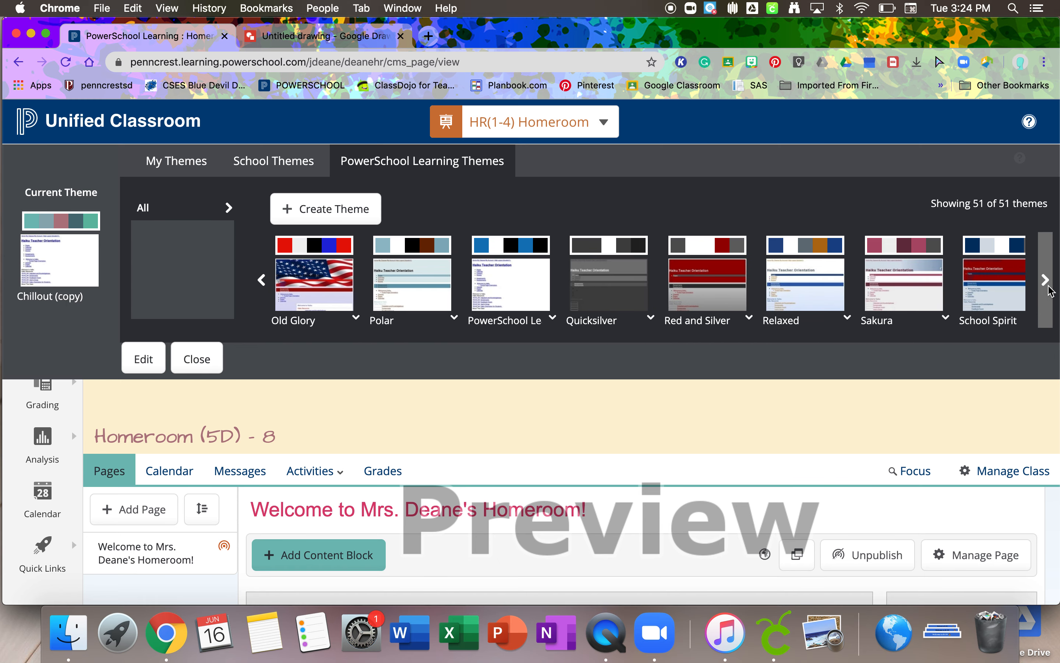
pyautogui.click(1045, 280)
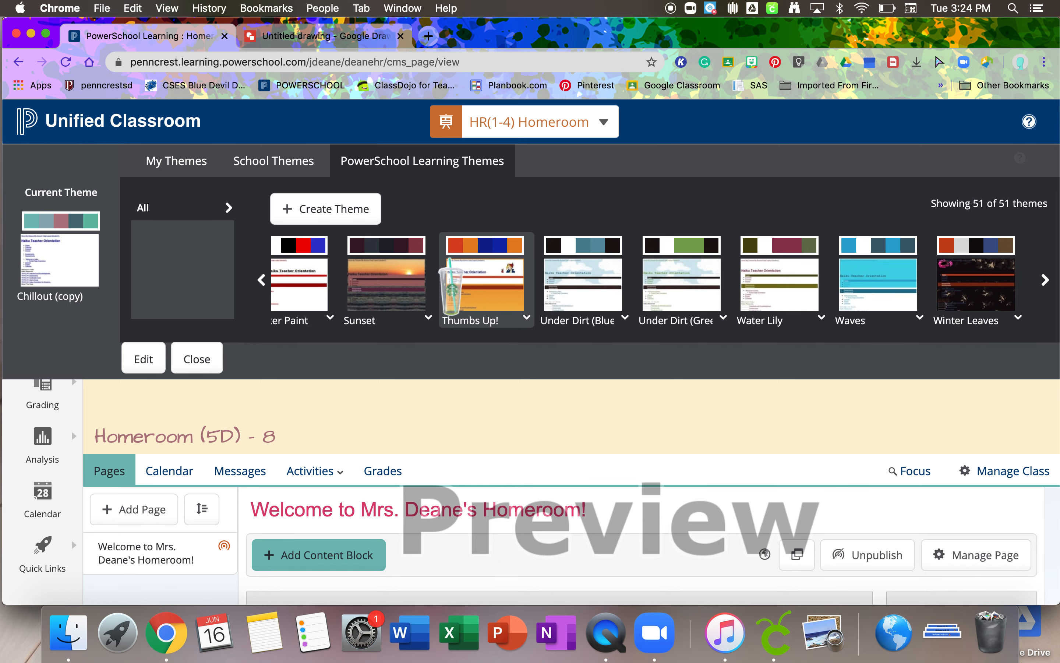
pyautogui.click(399, 271)
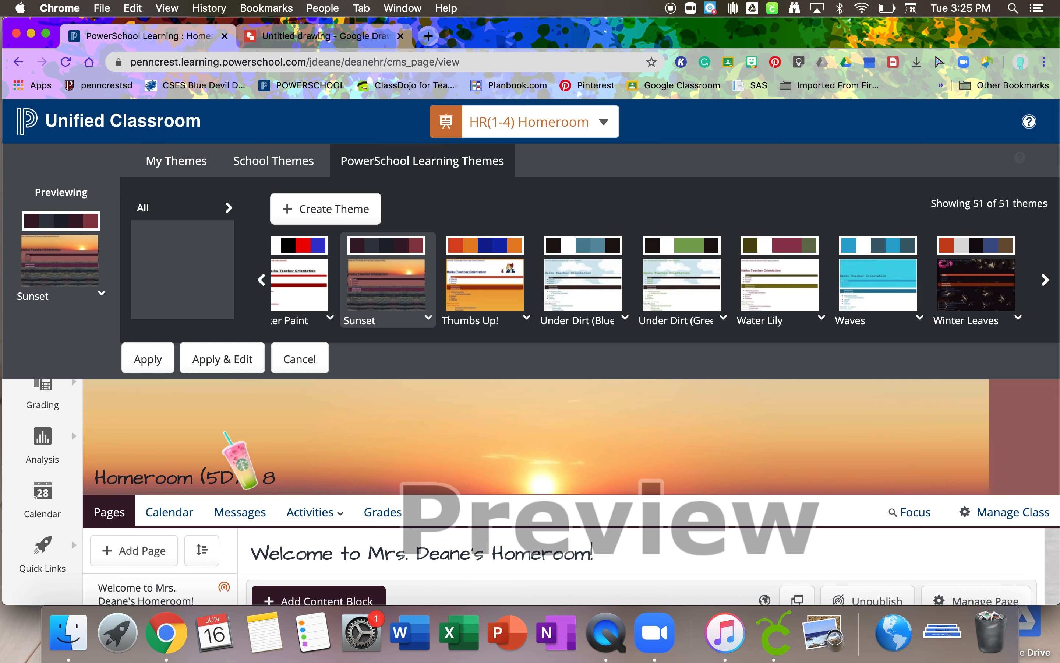
pyautogui.click(158, 354)
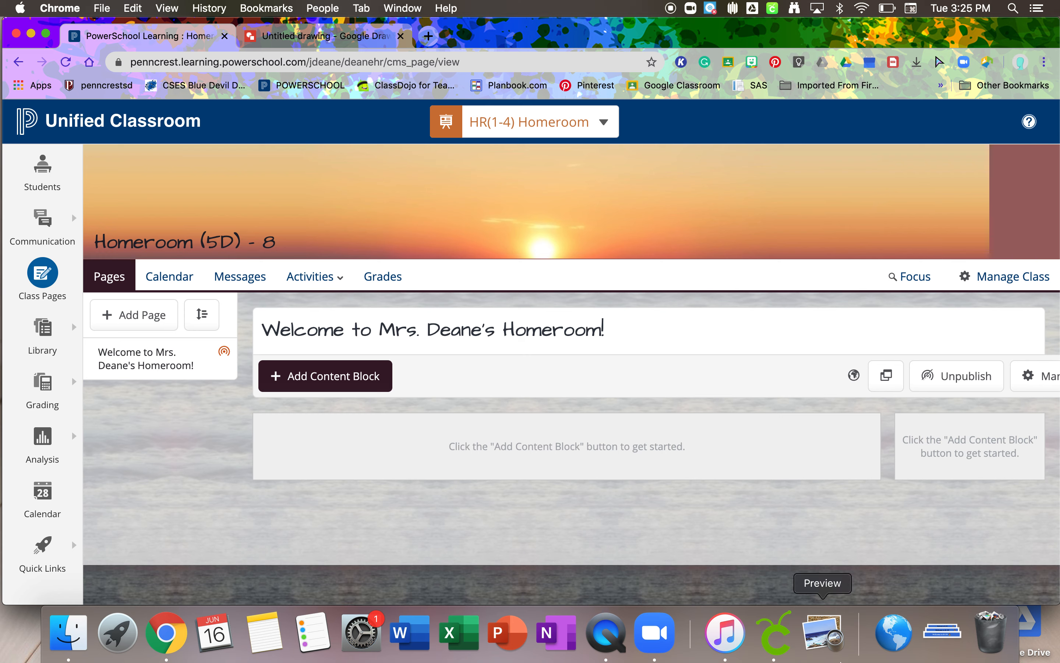
pyautogui.press('super+equal')
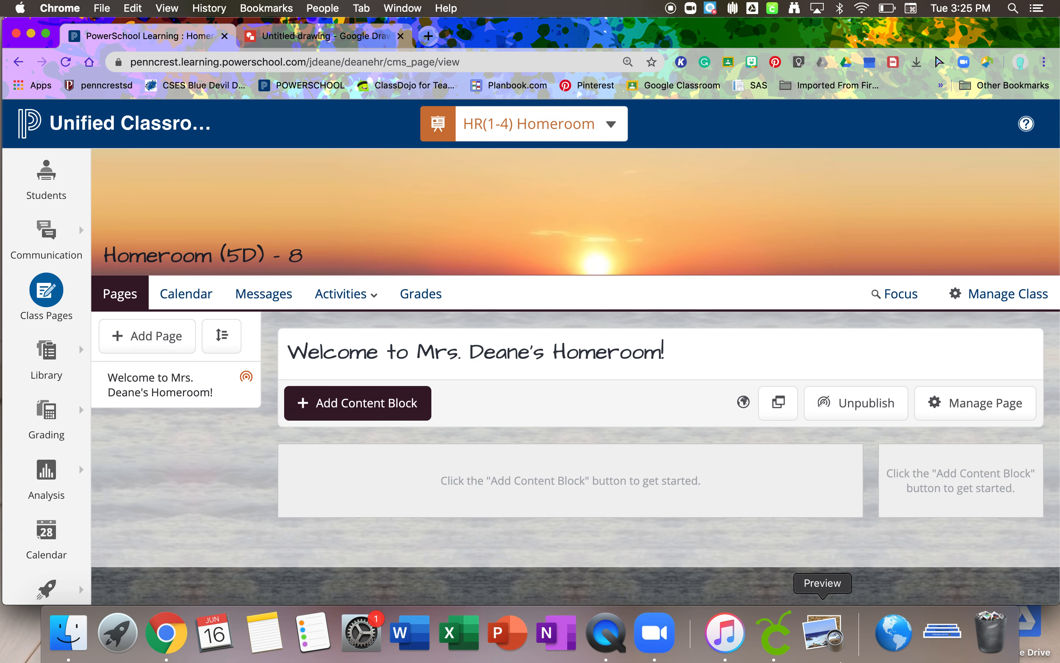
pyautogui.press('super+minus')
pyautogui.press('super+minus')
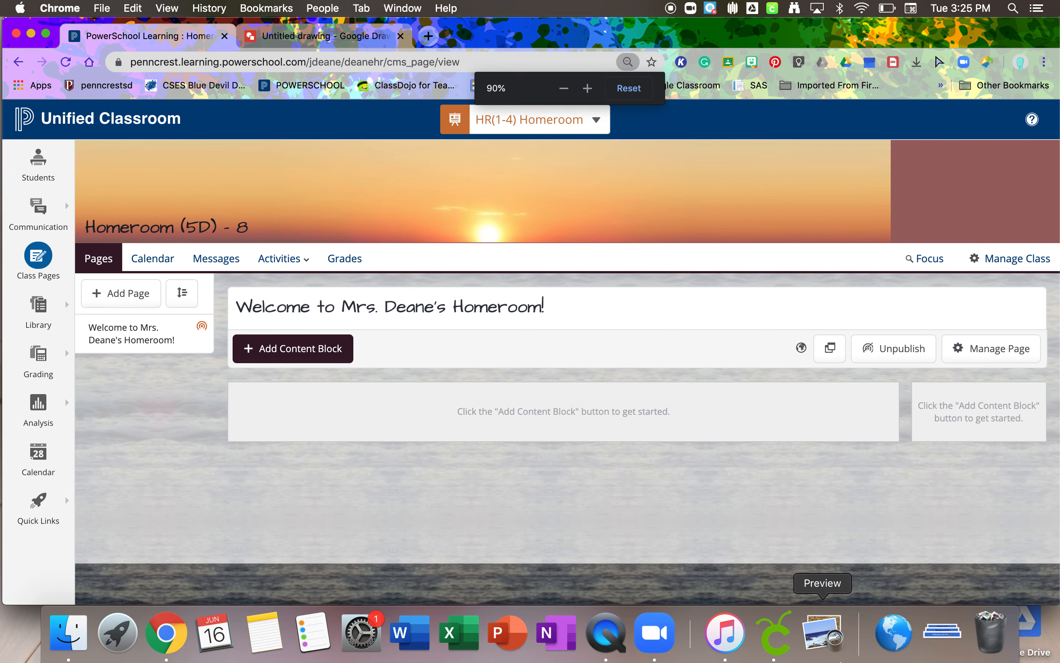
pyautogui.press('super+equal')
pyautogui.press('super+equal')
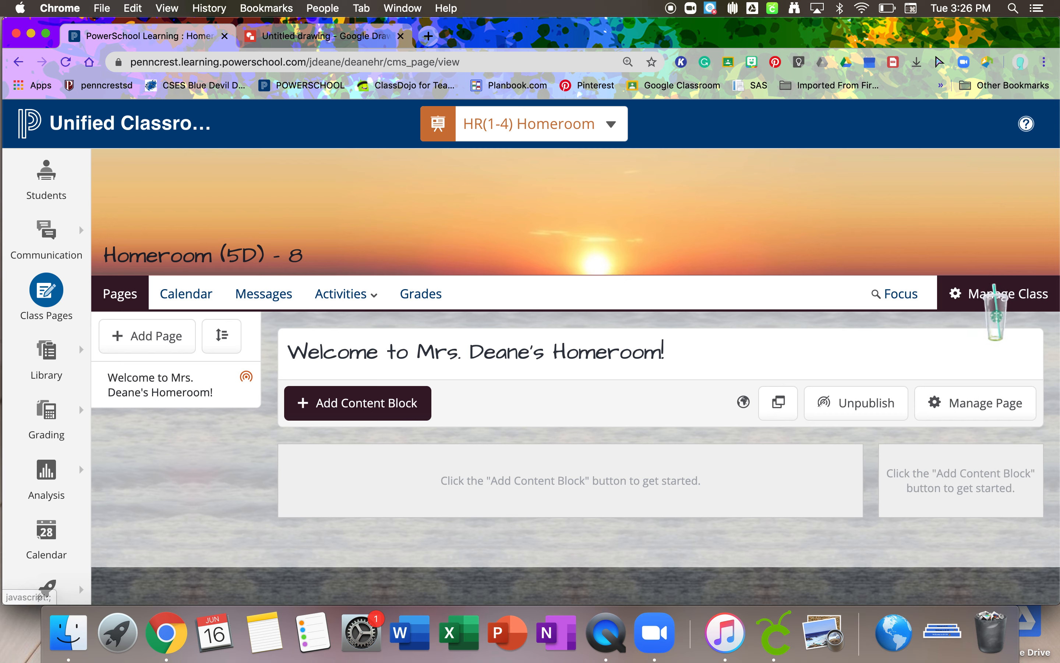
# Create a new custom theme named "Demo 2" for the class.
pyautogui.click(994, 294)
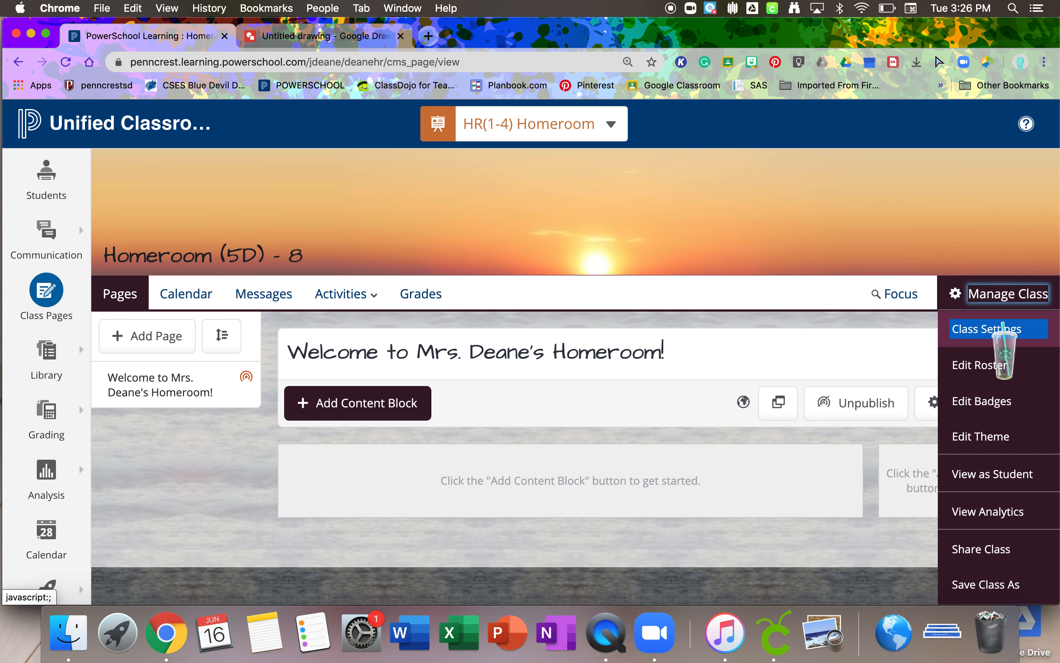
pyautogui.click(982, 436)
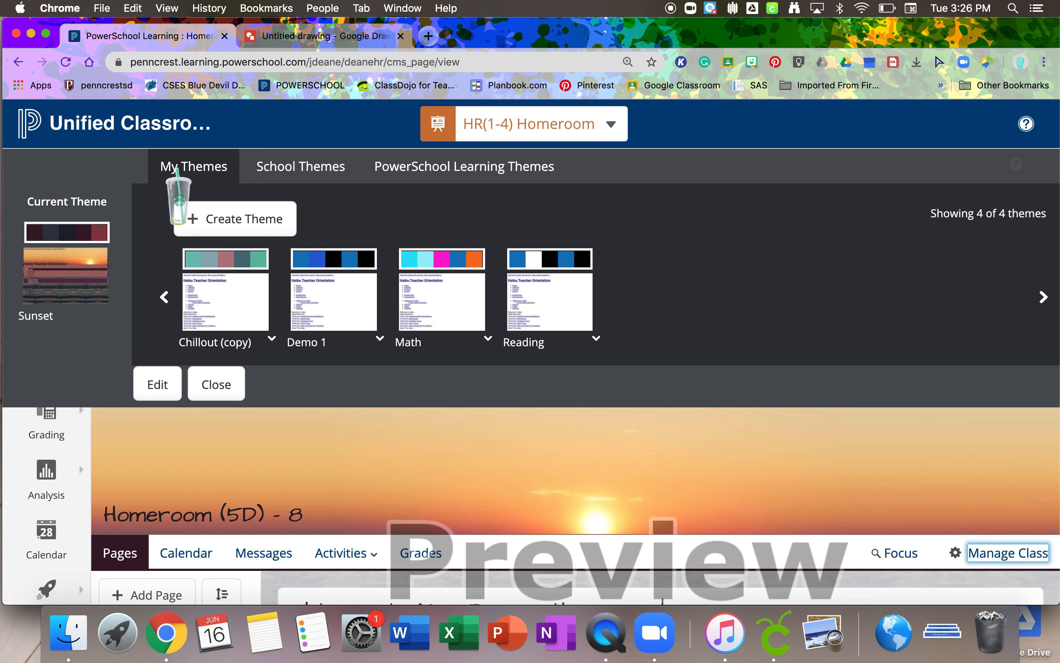
pyautogui.click(256, 224)
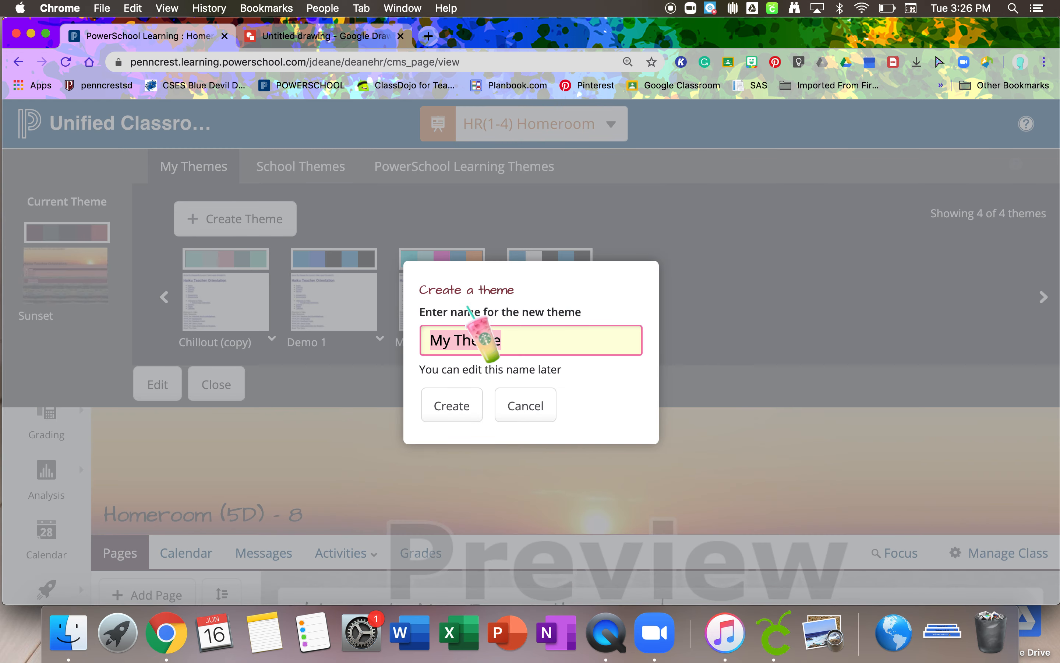
pyautogui.write('Demo 2')
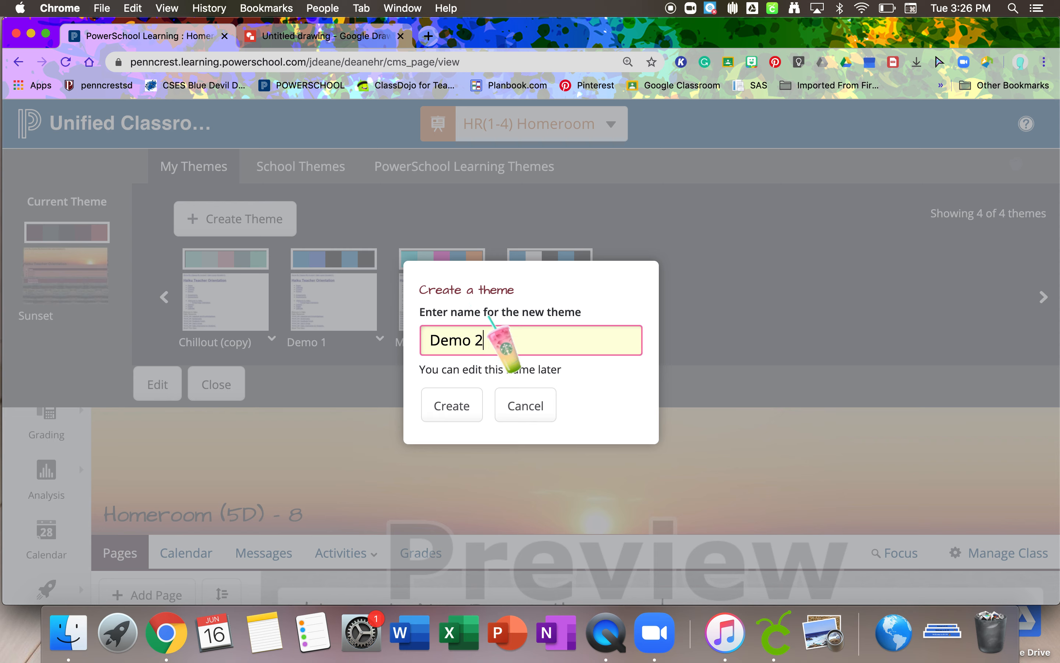
pyautogui.click(464, 409)
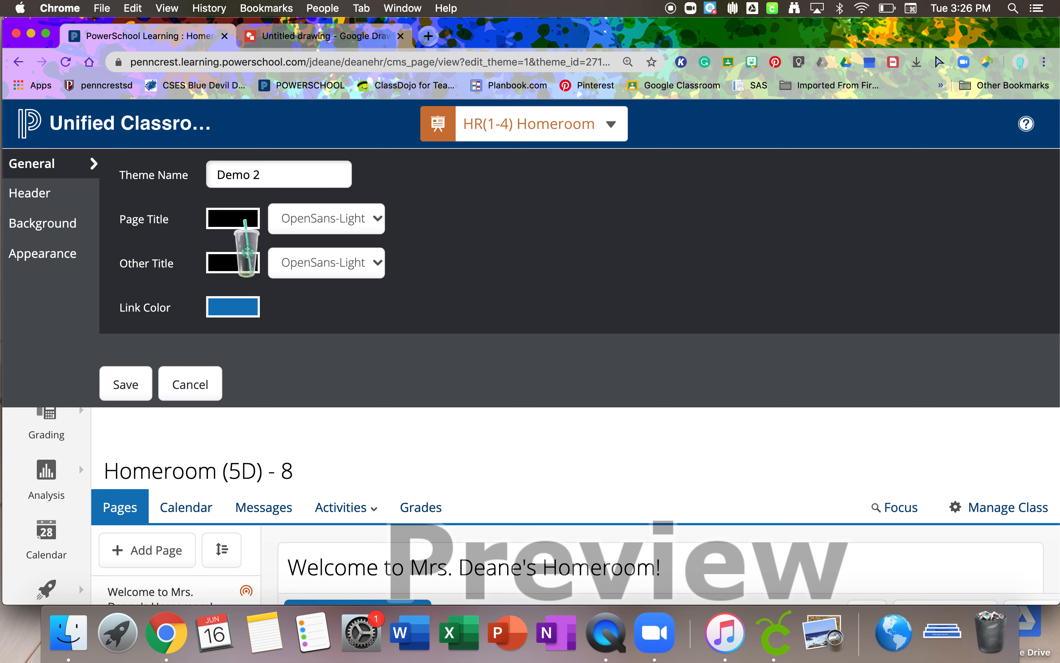
# Set the theme's page title color to pink #de81de and its font to ArchitectsDaughter.
pyautogui.click(244, 224)
pyautogui.click(266, 252)
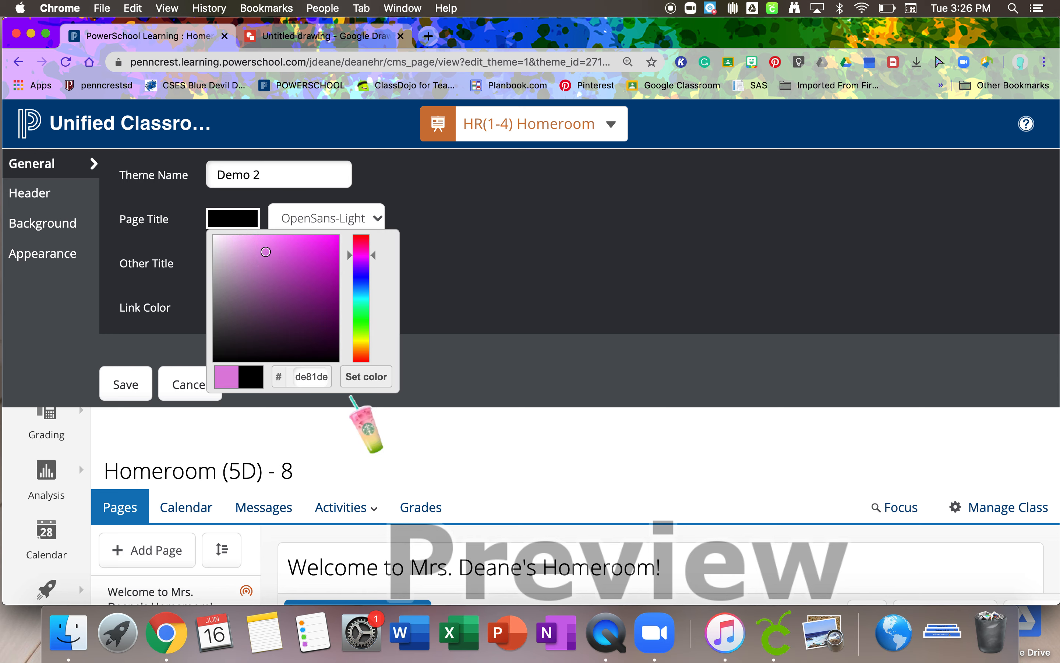
pyautogui.click(361, 379)
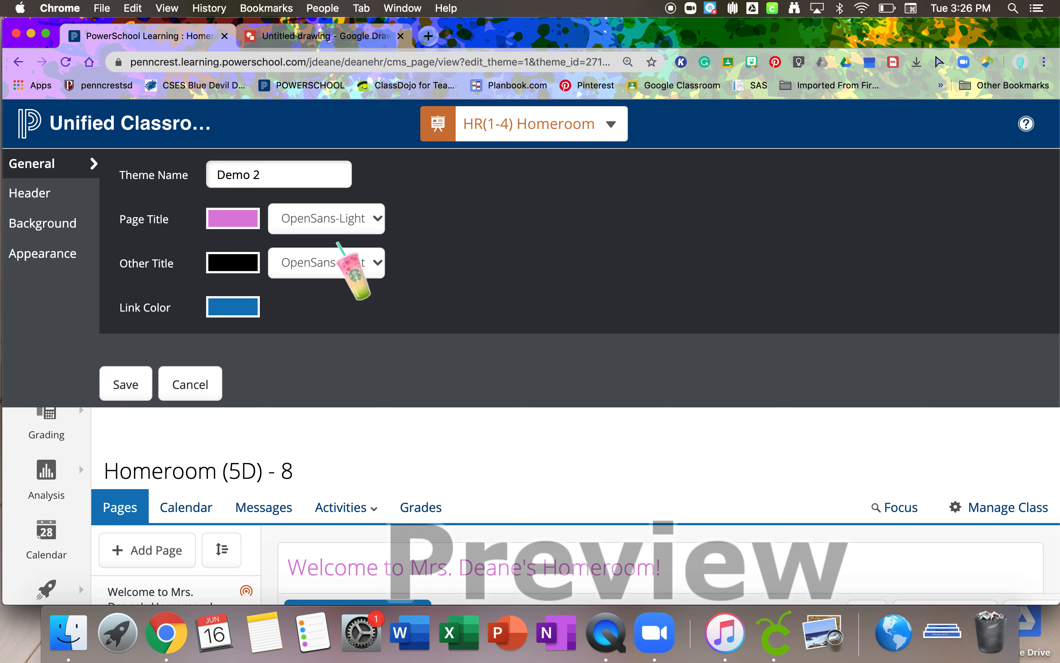
pyautogui.click(360, 225)
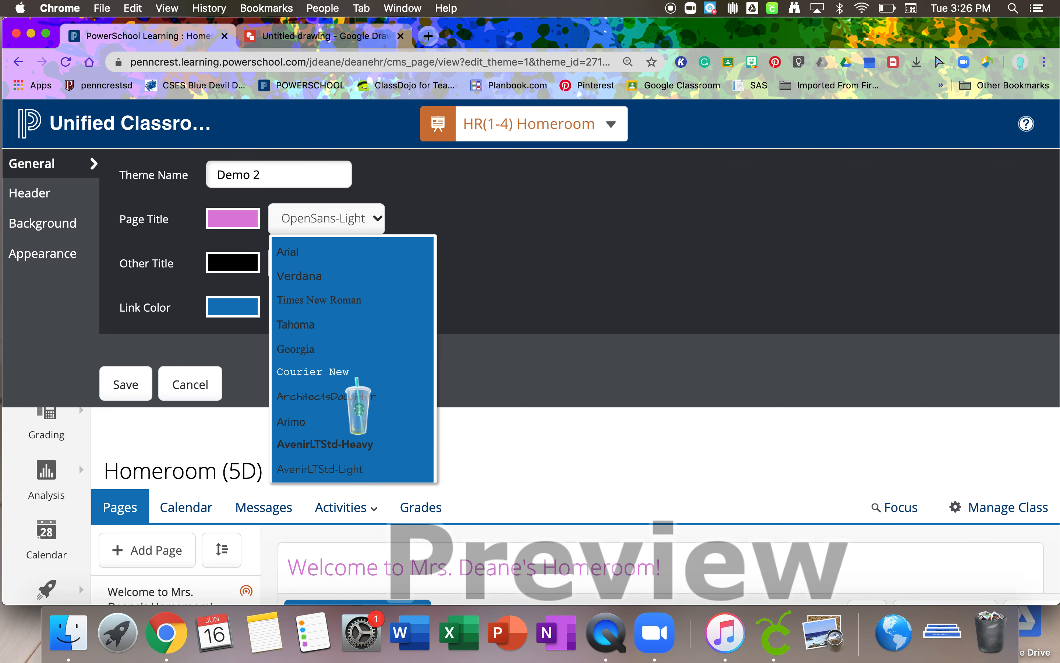
pyautogui.click(353, 398)
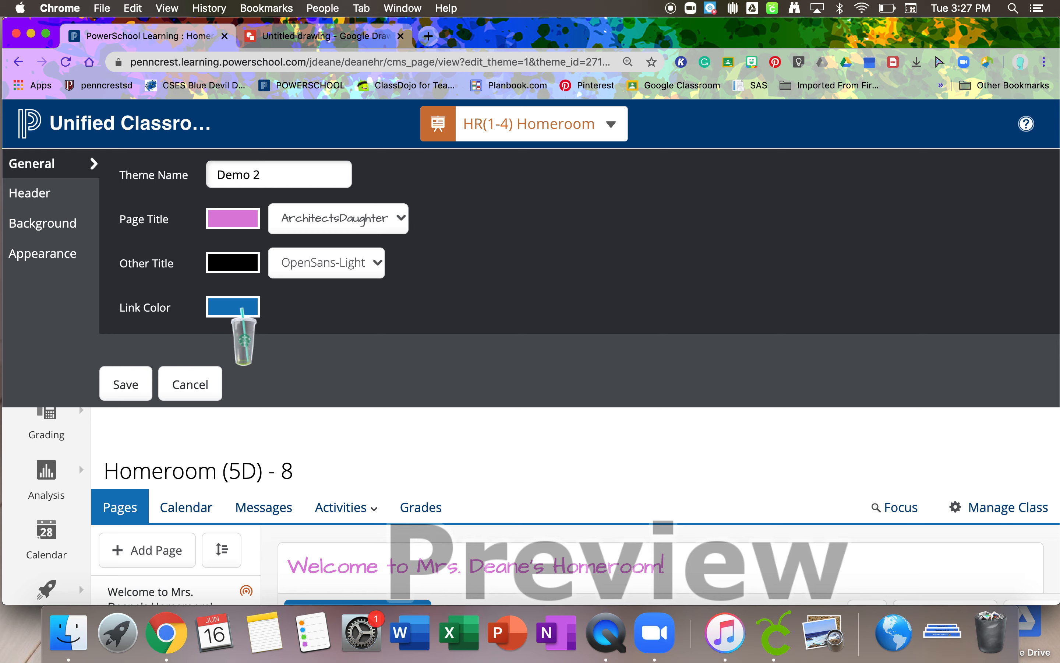
# Set the theme's link color to light turquoise #63d8e6.
pyautogui.click(235, 306)
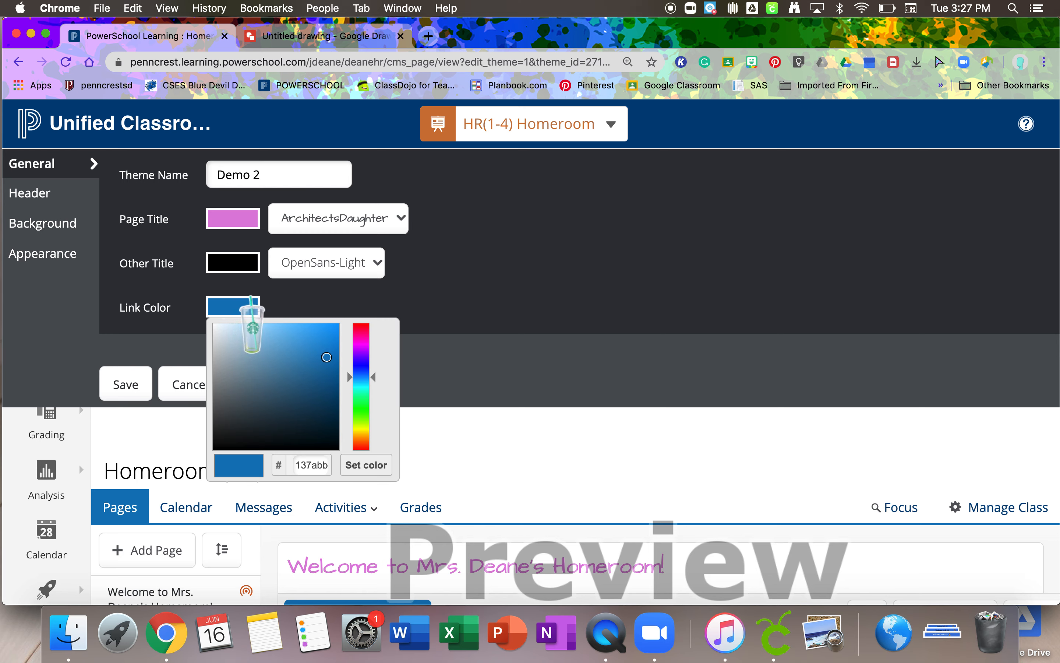
pyautogui.click(361, 350)
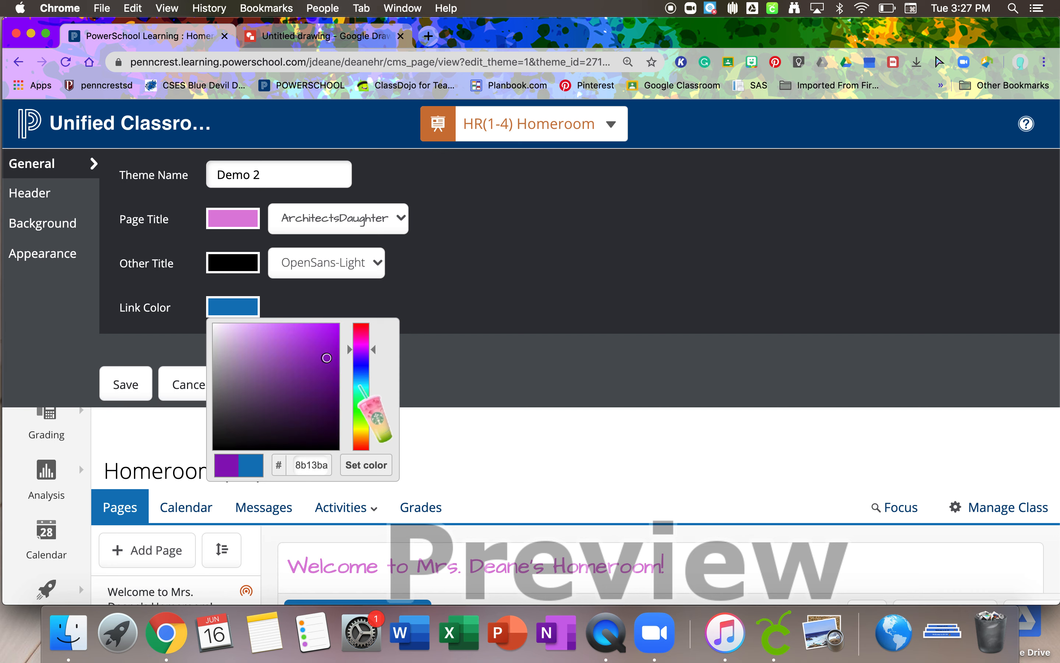
pyautogui.moveTo(360, 385)
pyautogui.mouseDown()
pyautogui.moveTo(352, 412)
pyautogui.moveTo(279, 340)
pyautogui.mouseUp()
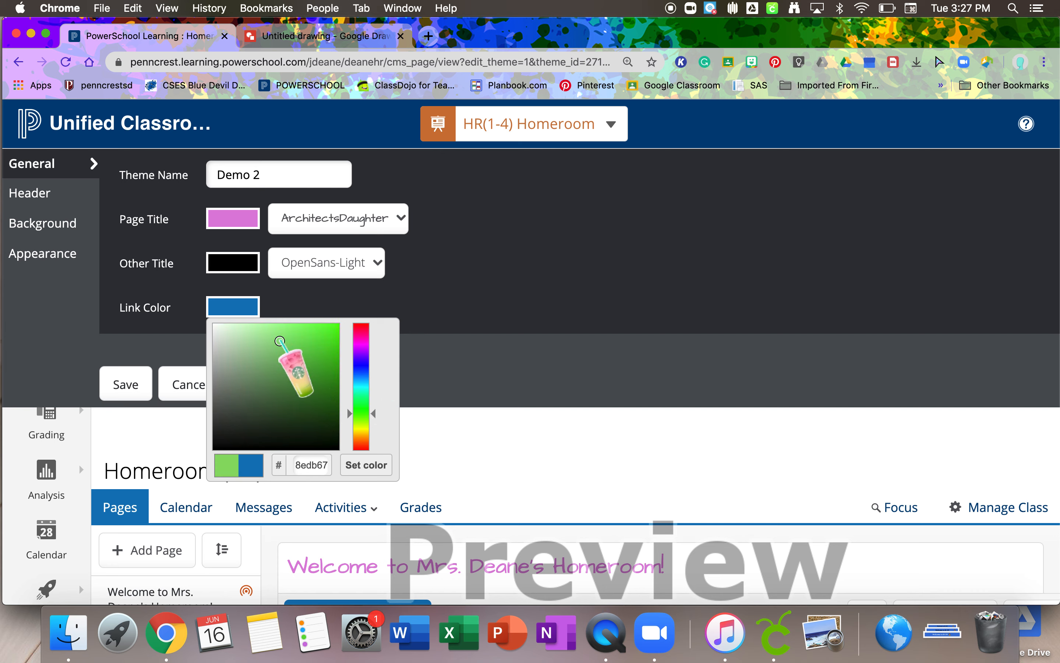
pyautogui.click(328, 331)
pyautogui.click(358, 384)
pyautogui.click(284, 336)
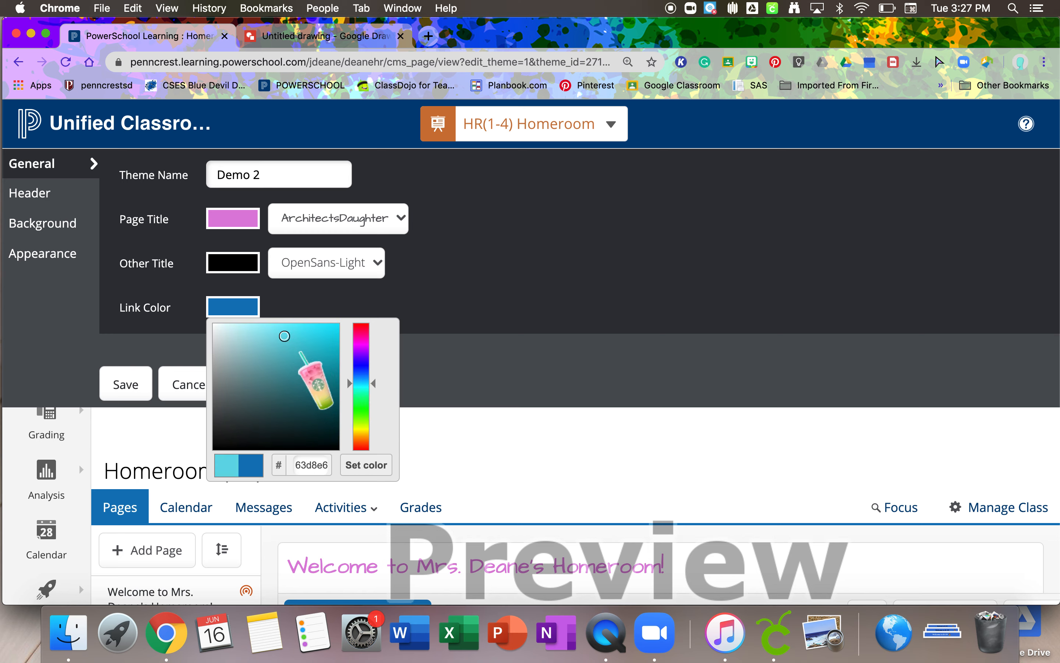
pyautogui.click(364, 464)
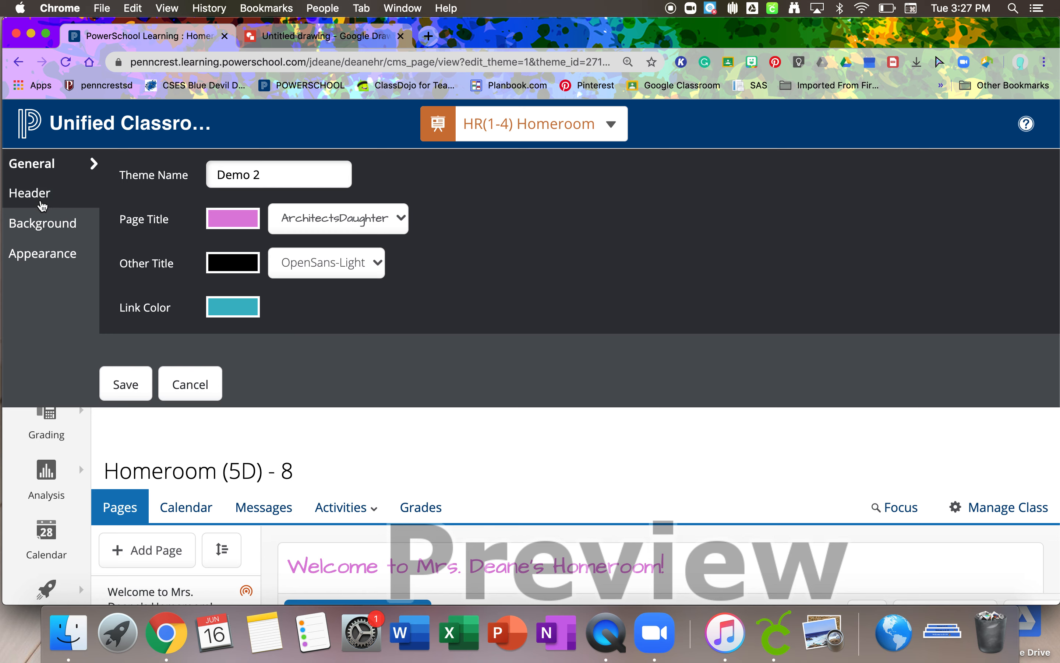
# Add the "Welcome to B-19!" banner, the drawing JPG numbered (3) in Downloads, as the theme's header image.
pyautogui.click(42, 205)
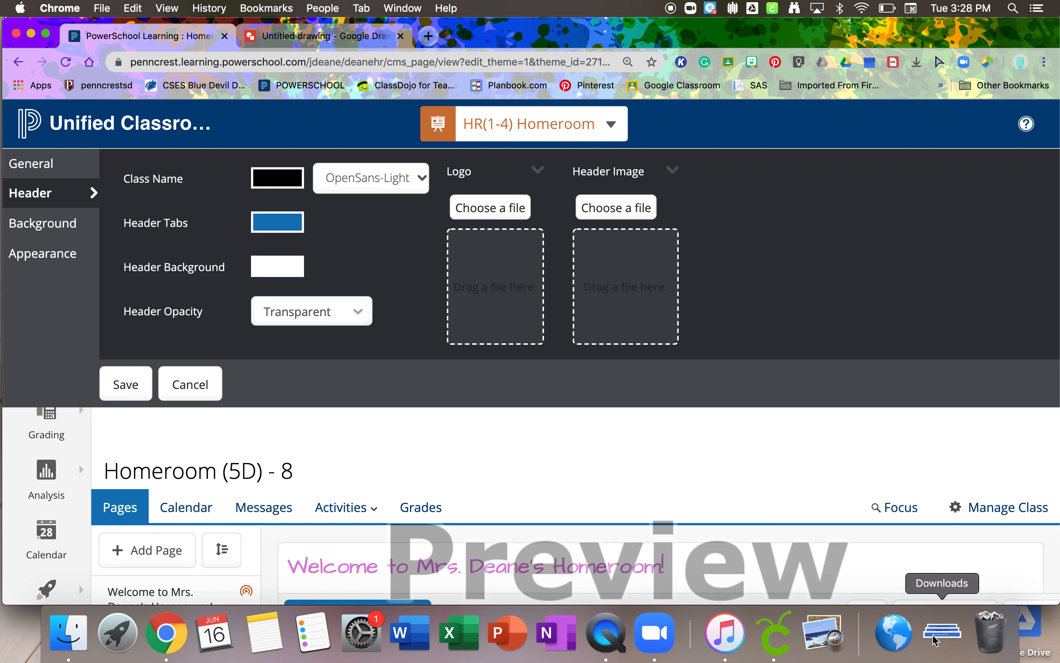
pyautogui.click(946, 636)
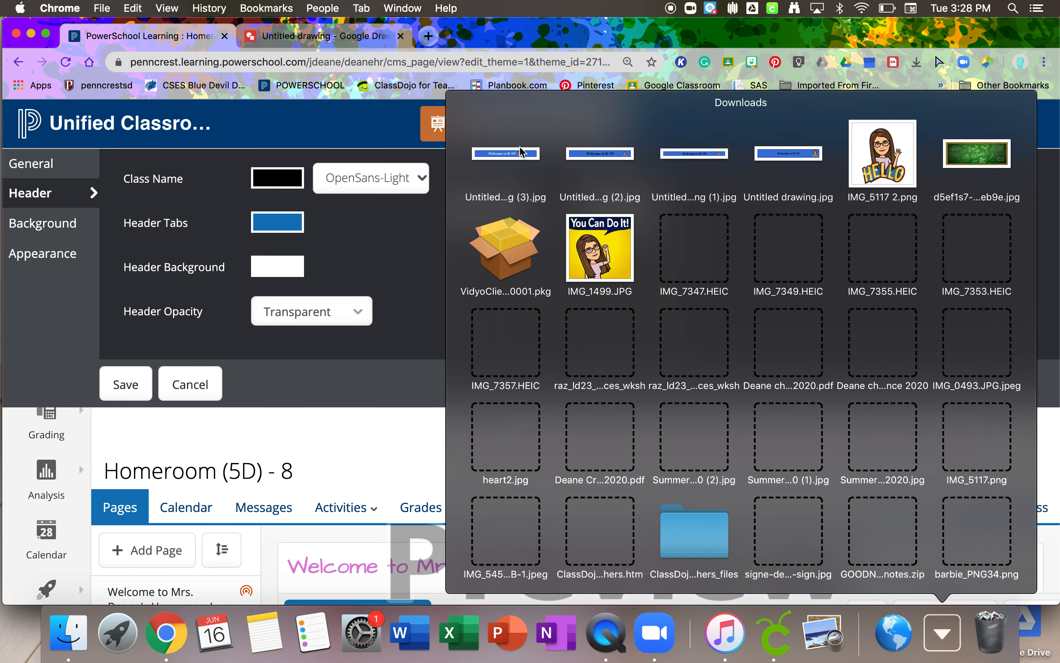
pyautogui.moveTo(526, 141)
pyautogui.mouseDown()
pyautogui.moveTo(611, 208)
pyautogui.moveTo(635, 300)
pyautogui.mouseUp()
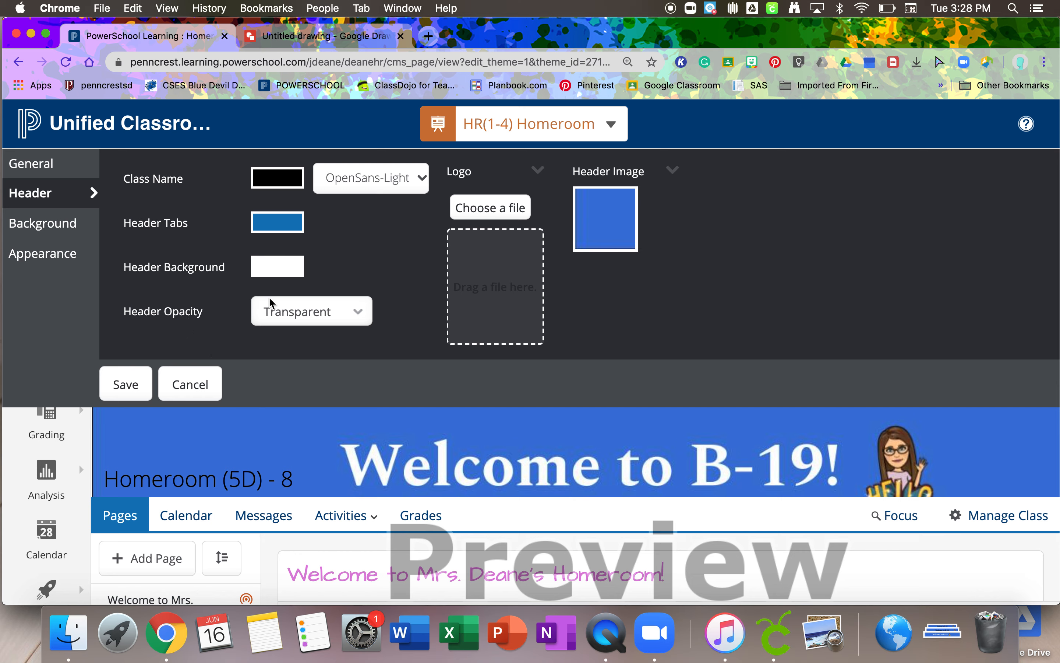
# Try the White header opacity, and set it back to Transparent.
pyautogui.click(357, 322)
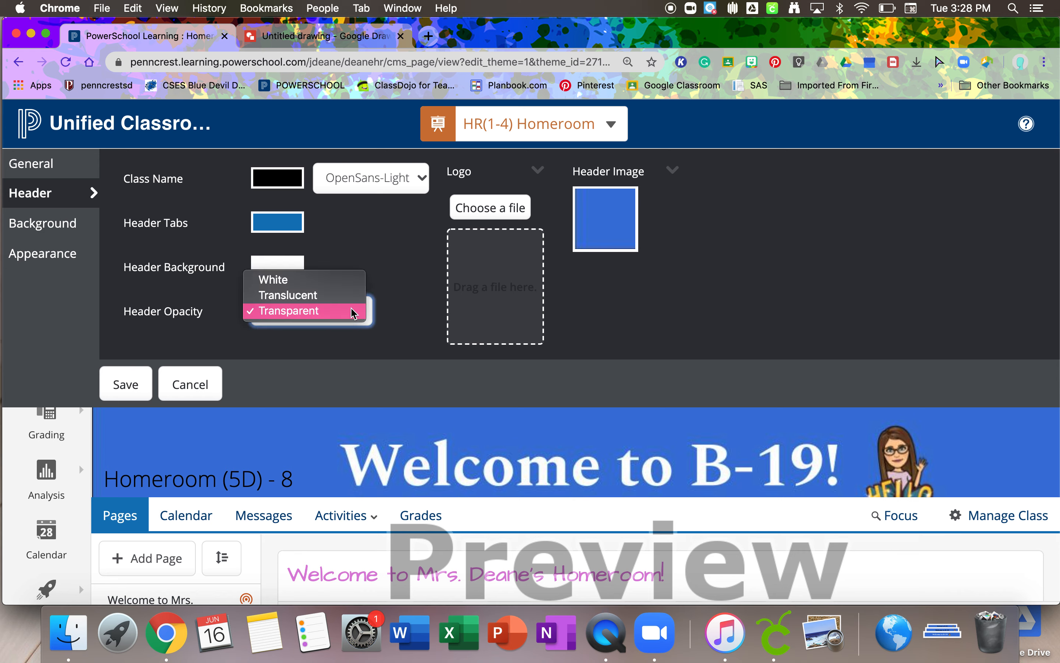
pyautogui.click(348, 282)
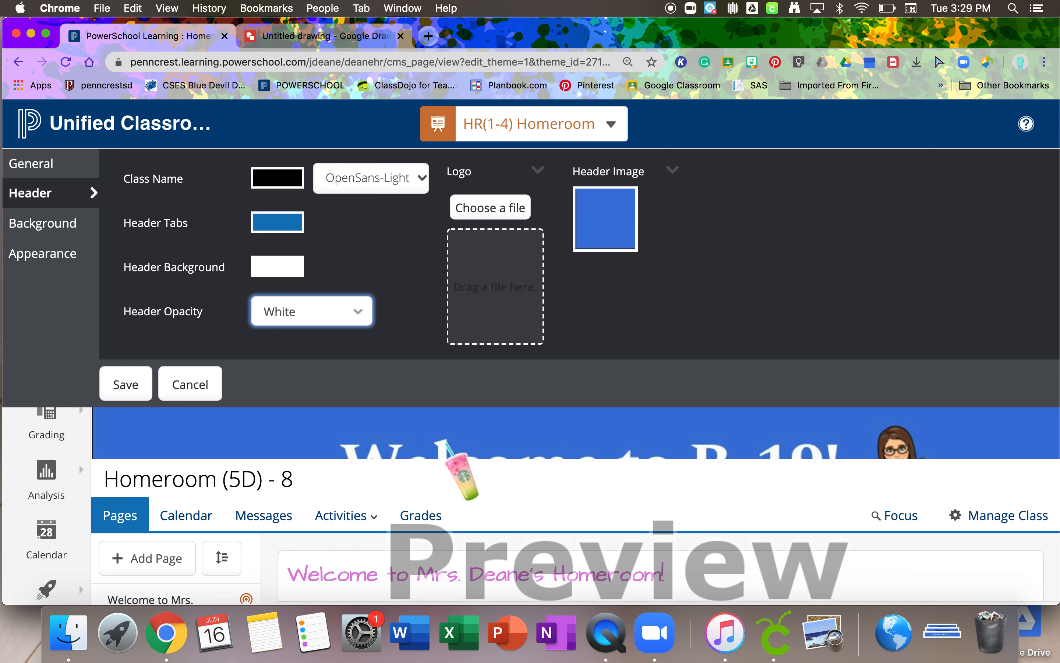
pyautogui.click(340, 324)
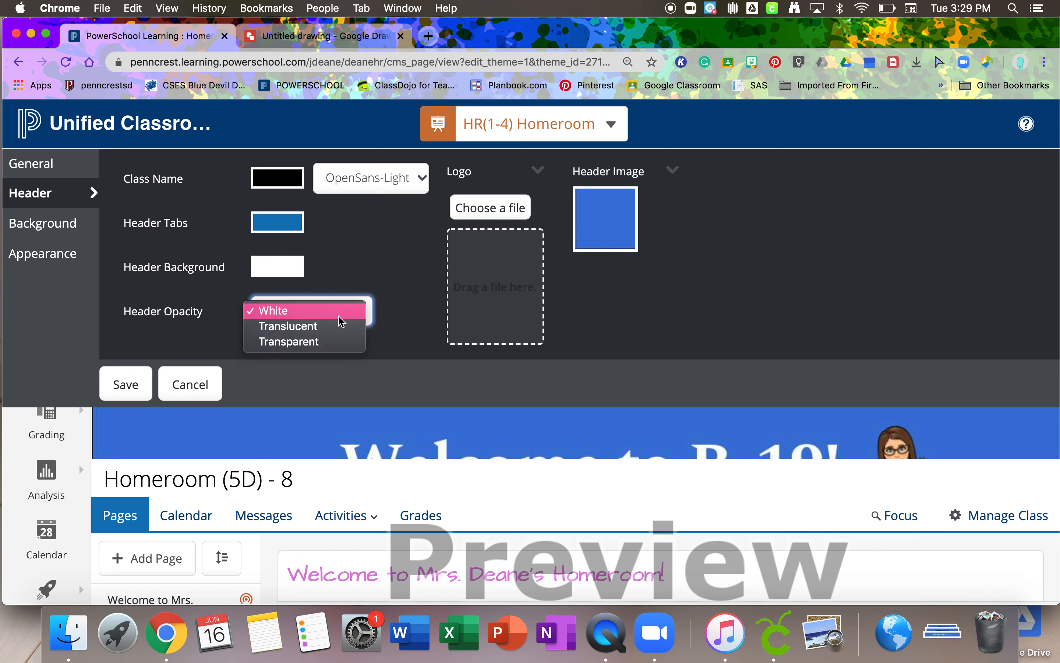
pyautogui.click(329, 342)
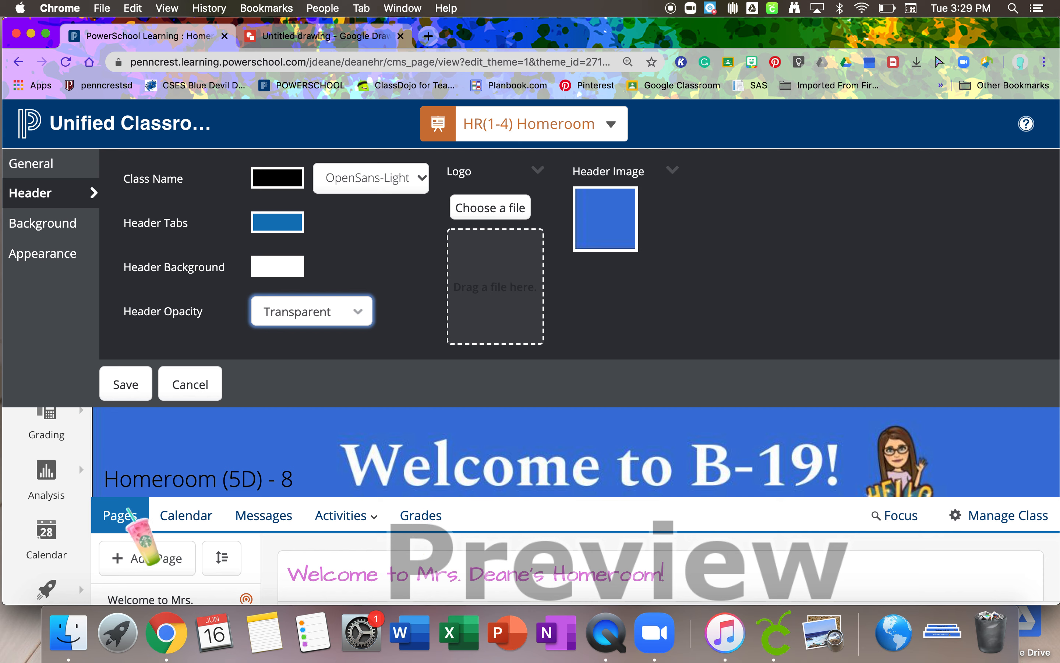
# Set the theme's header tabs color to bright yellow.
pyautogui.click(289, 228)
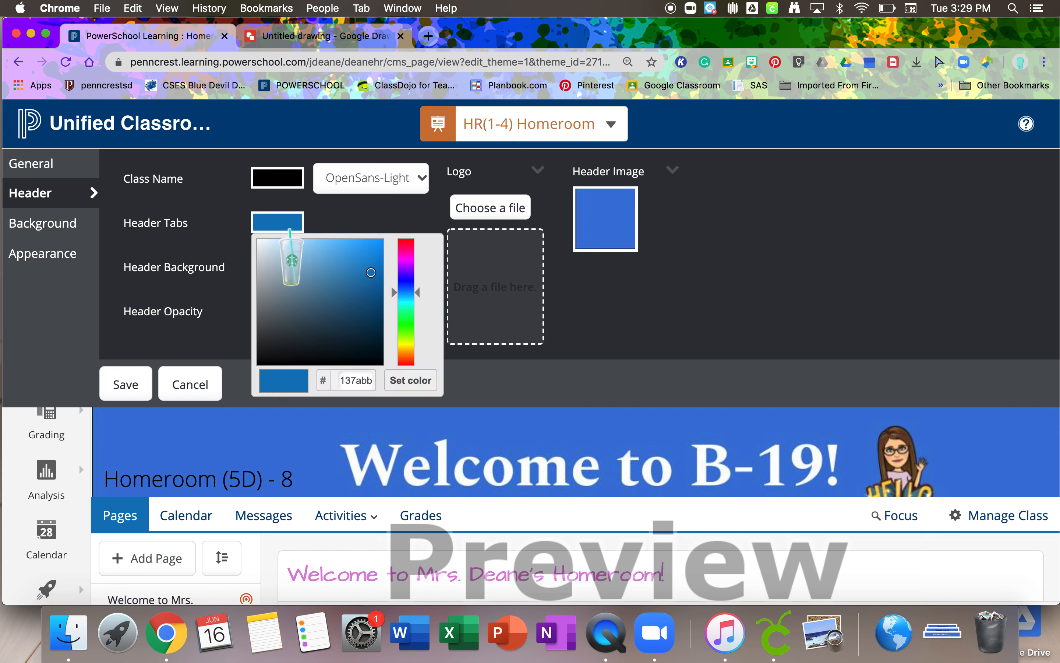
pyautogui.click(407, 340)
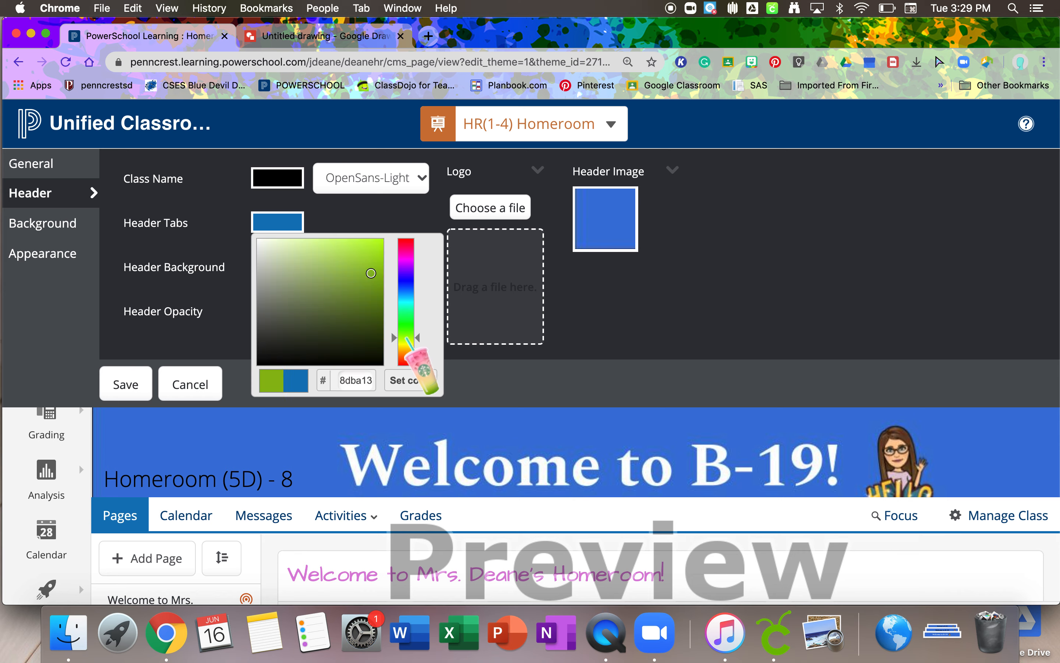
pyautogui.click(406, 343)
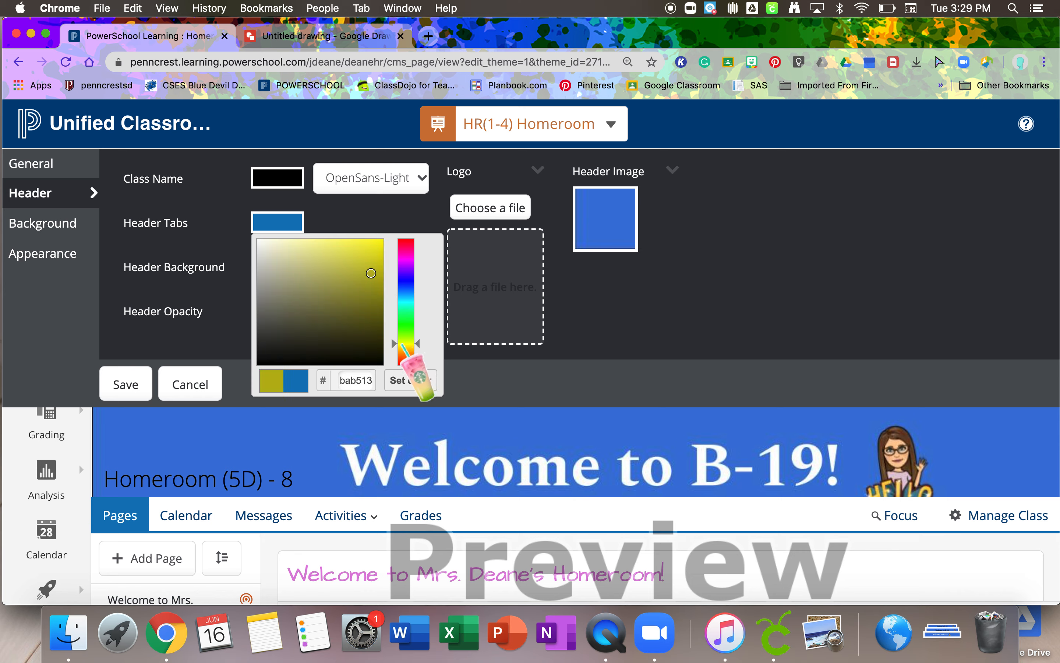
pyautogui.moveTo(359, 248)
pyautogui.mouseDown()
pyautogui.moveTo(370, 256)
pyautogui.moveTo(372, 241)
pyautogui.mouseUp()
pyautogui.click(410, 379)
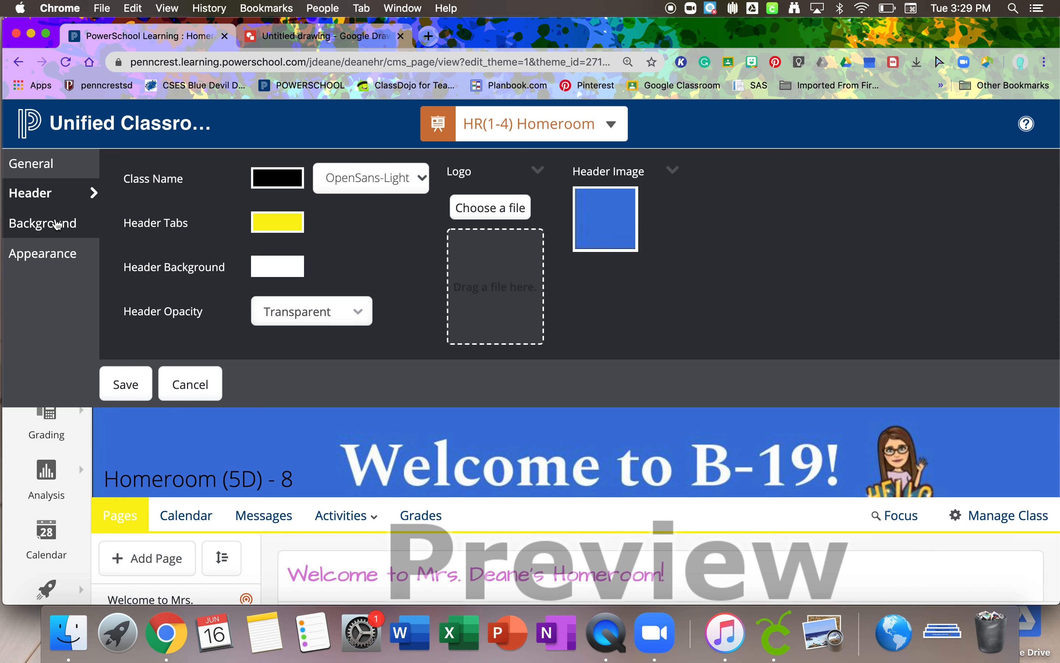
# Set the first color of the theme's gradient background to light blue #7bc0e0.
pyautogui.click(44, 223)
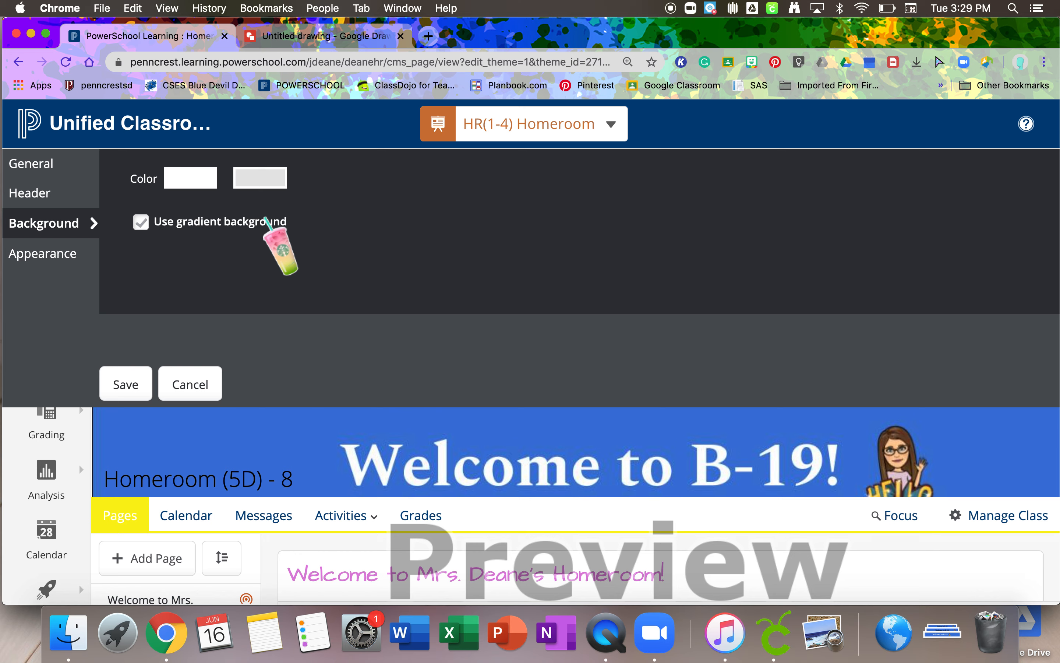
pyautogui.click(192, 183)
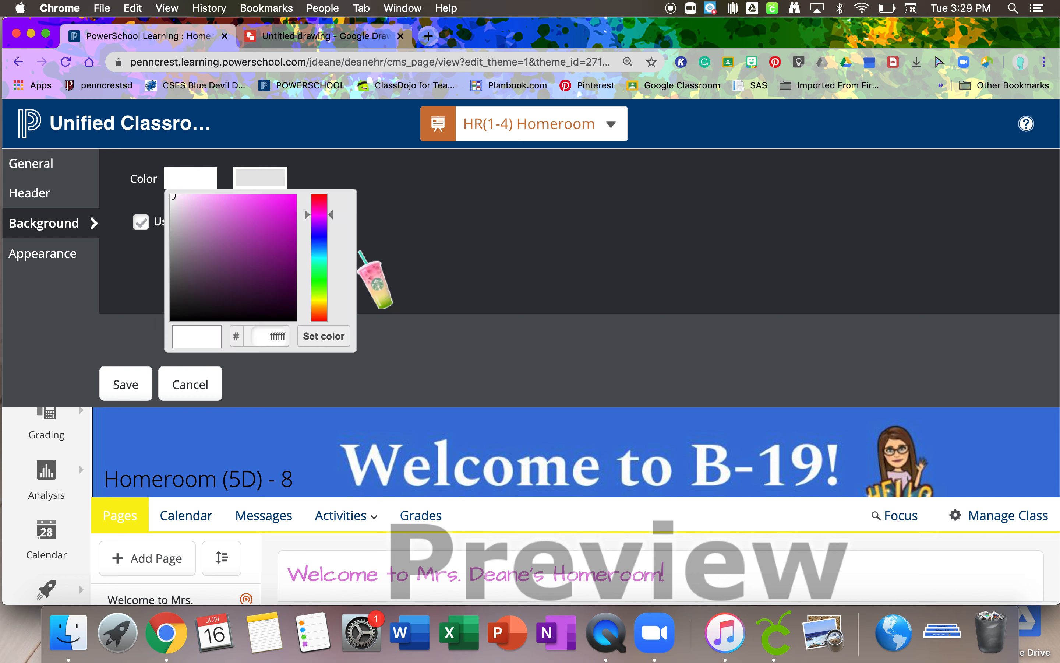
pyautogui.click(318, 250)
pyautogui.click(253, 216)
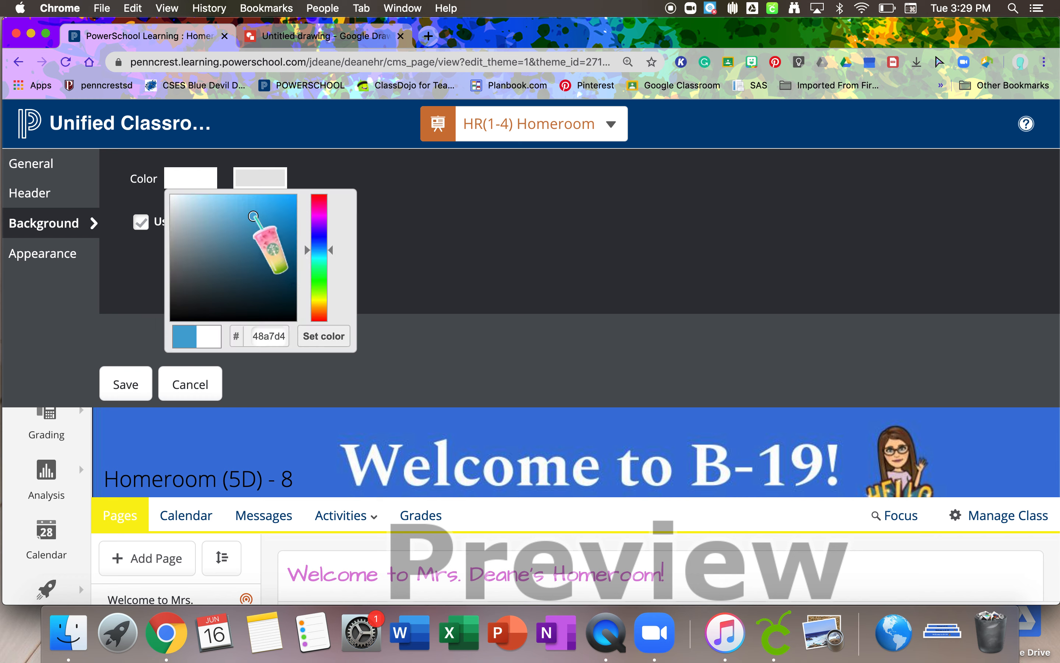
pyautogui.click(227, 210)
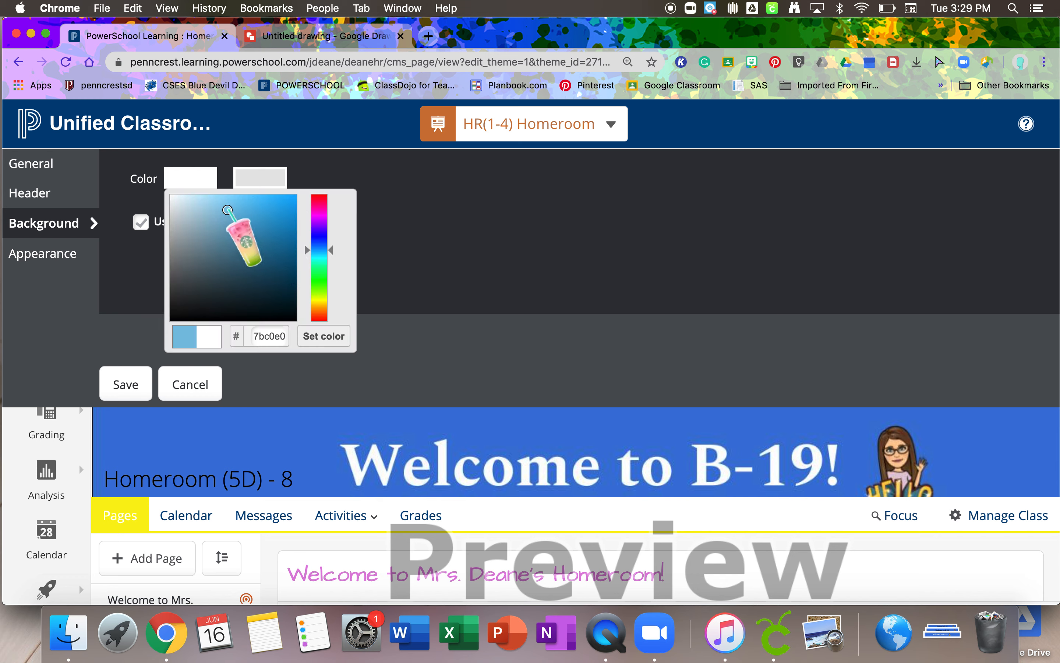
pyautogui.click(332, 336)
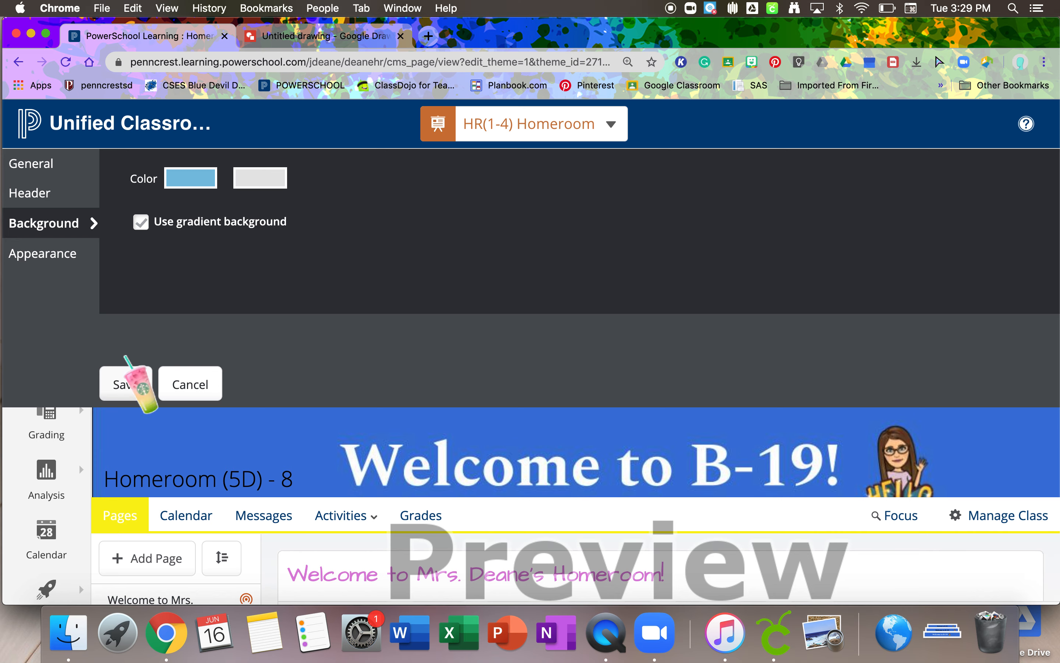
# Compare the Independent and Unified block styles, choose Unified with the Rounded border style, and save the theme.
pyautogui.click(67, 265)
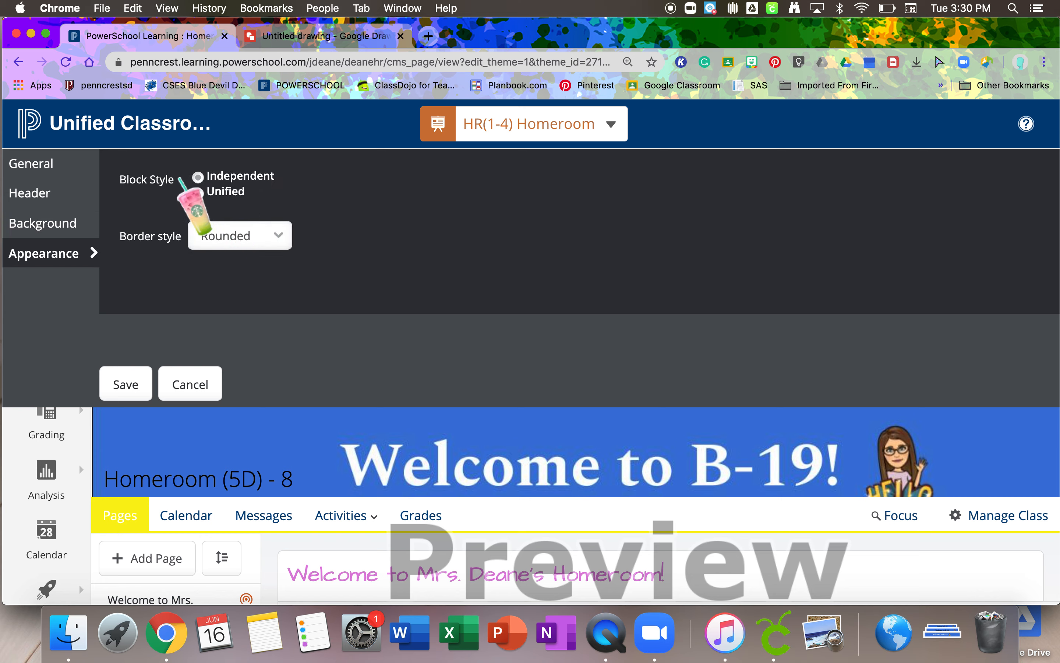
pyautogui.click(198, 193)
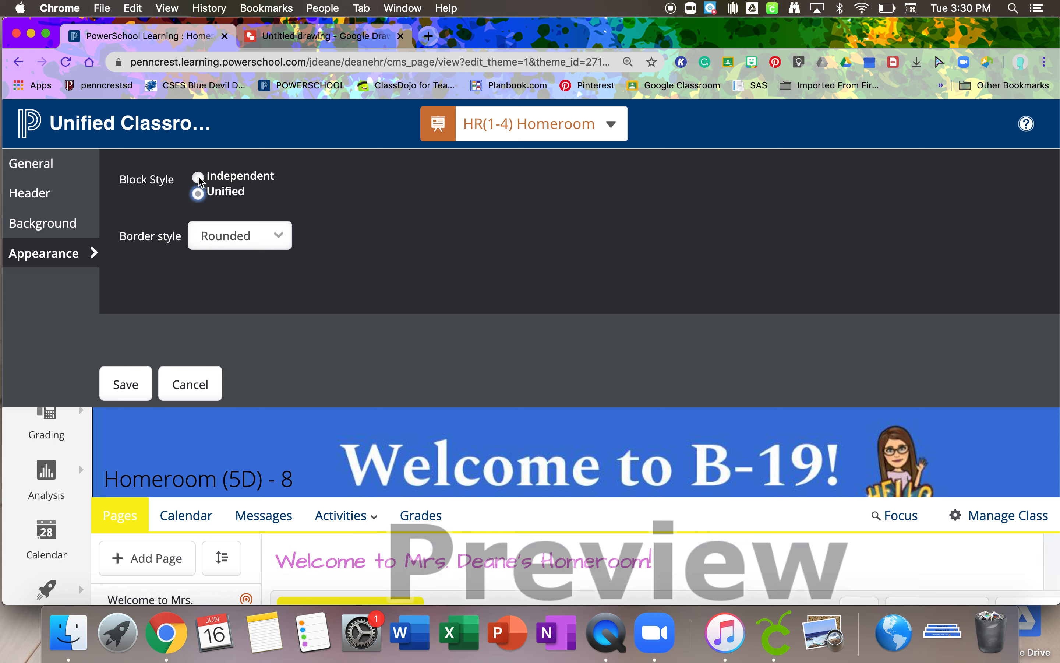
pyautogui.click(198, 178)
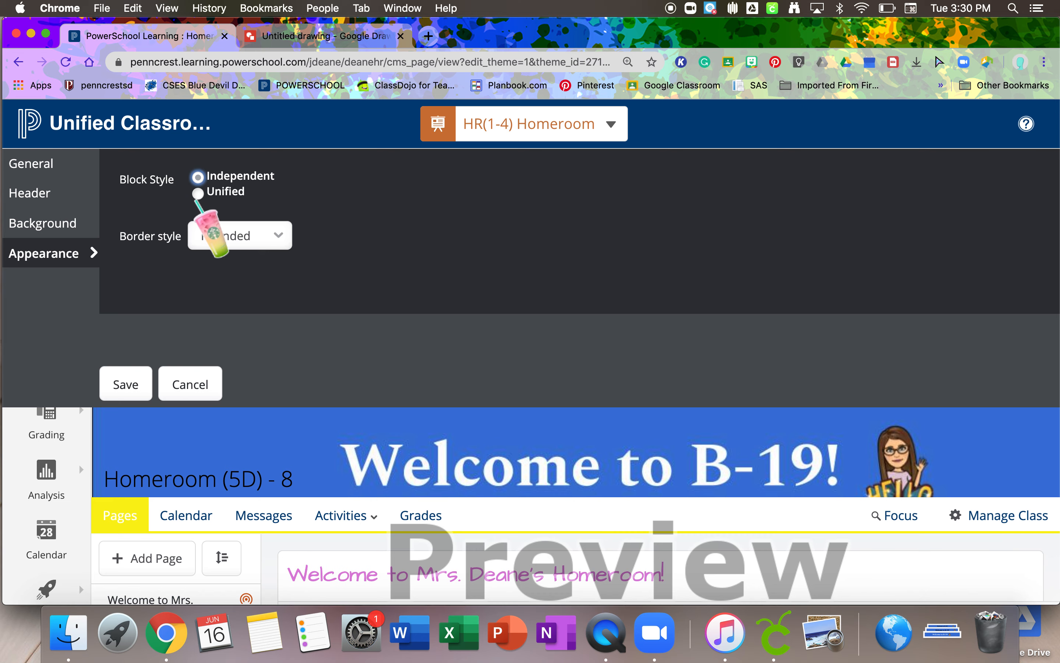
pyautogui.click(199, 195)
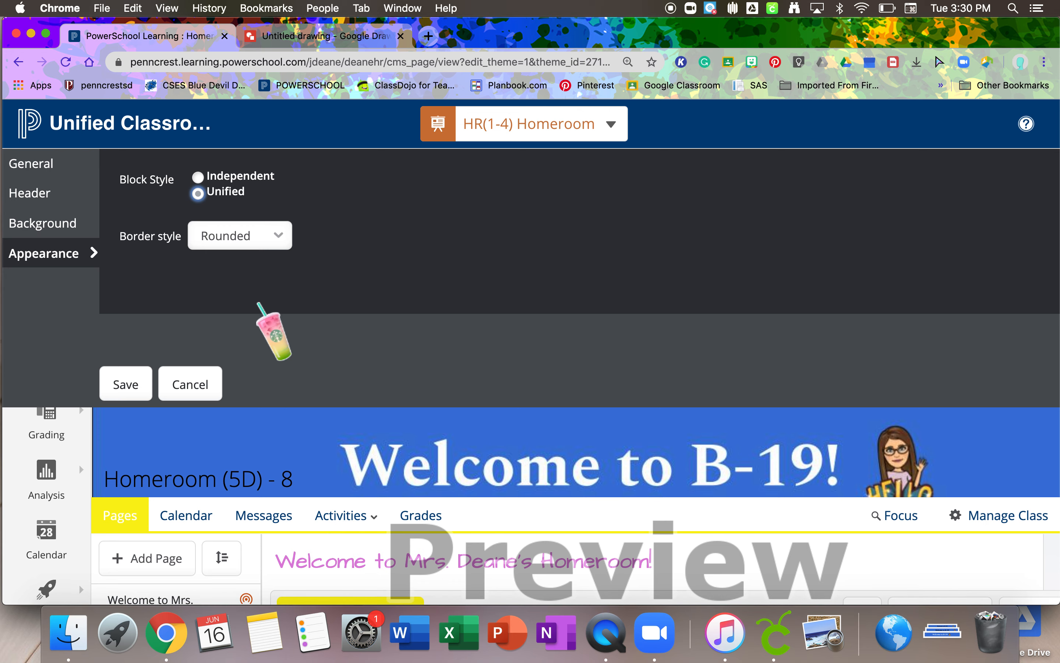
pyautogui.click(288, 242)
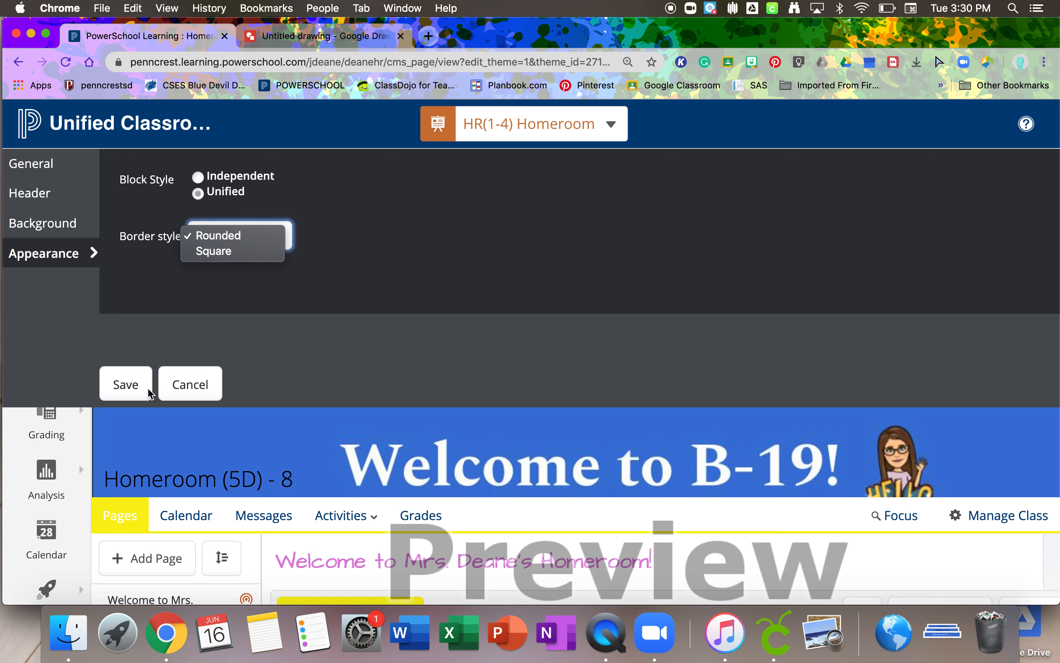
pyautogui.click(138, 388)
pyautogui.click(138, 388)
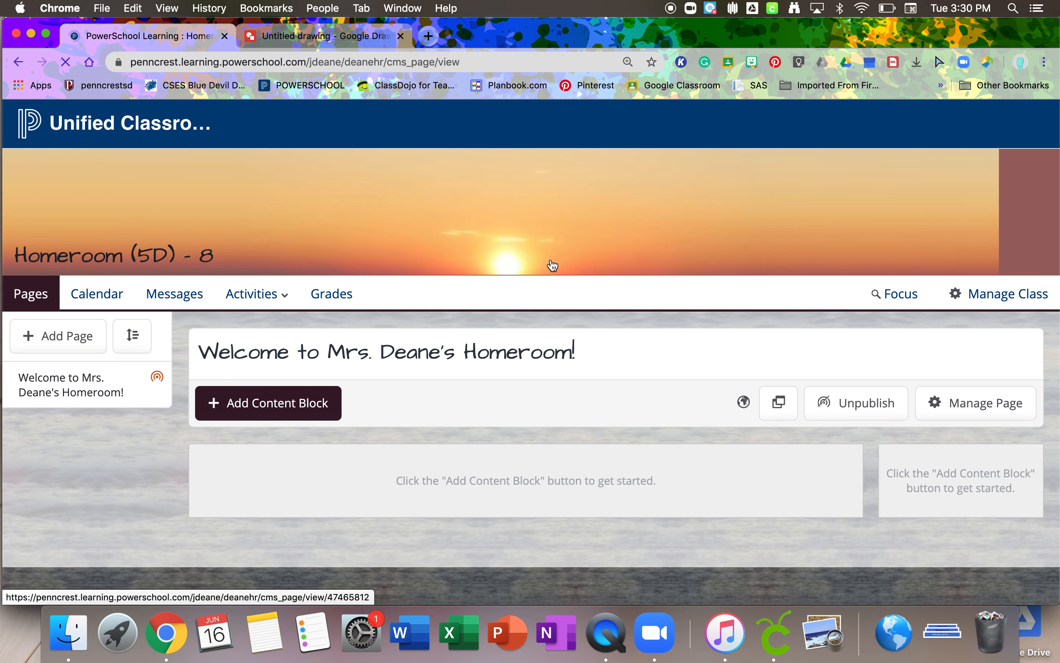
# Apply the custom theme Demo 2 from the personal themes to the homeroom class.
pyautogui.click(983, 292)
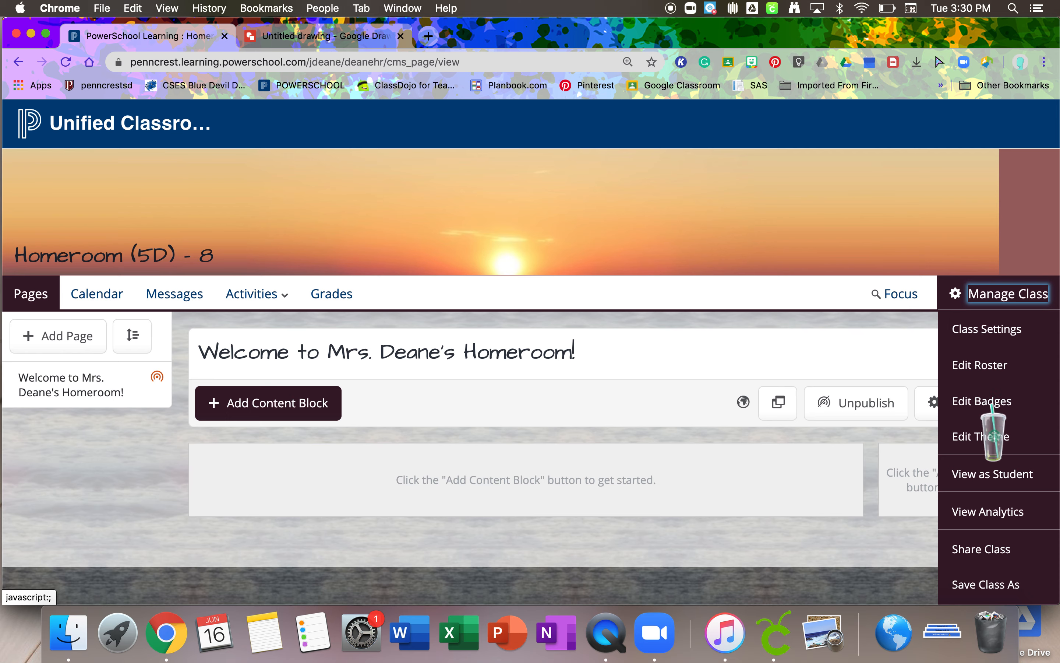
pyautogui.click(972, 436)
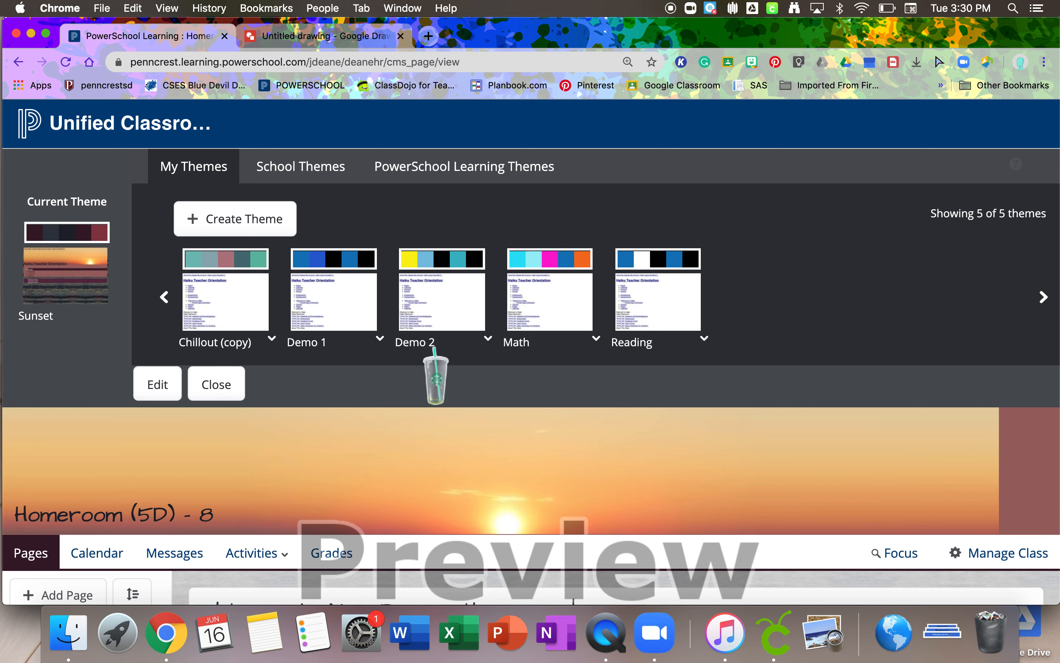
pyautogui.click(443, 302)
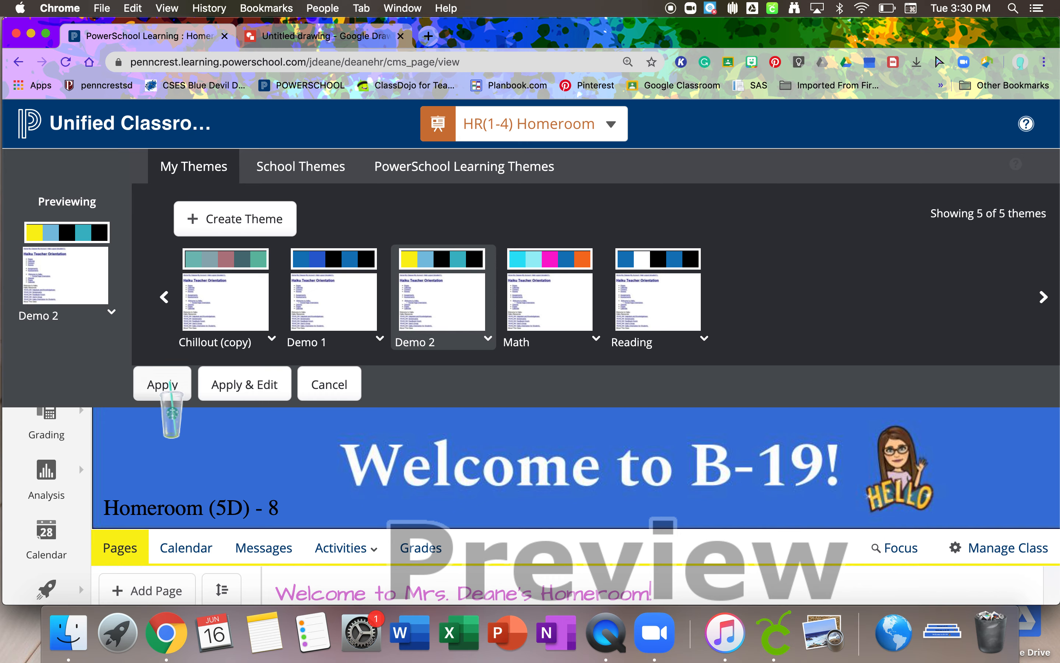
pyautogui.click(160, 386)
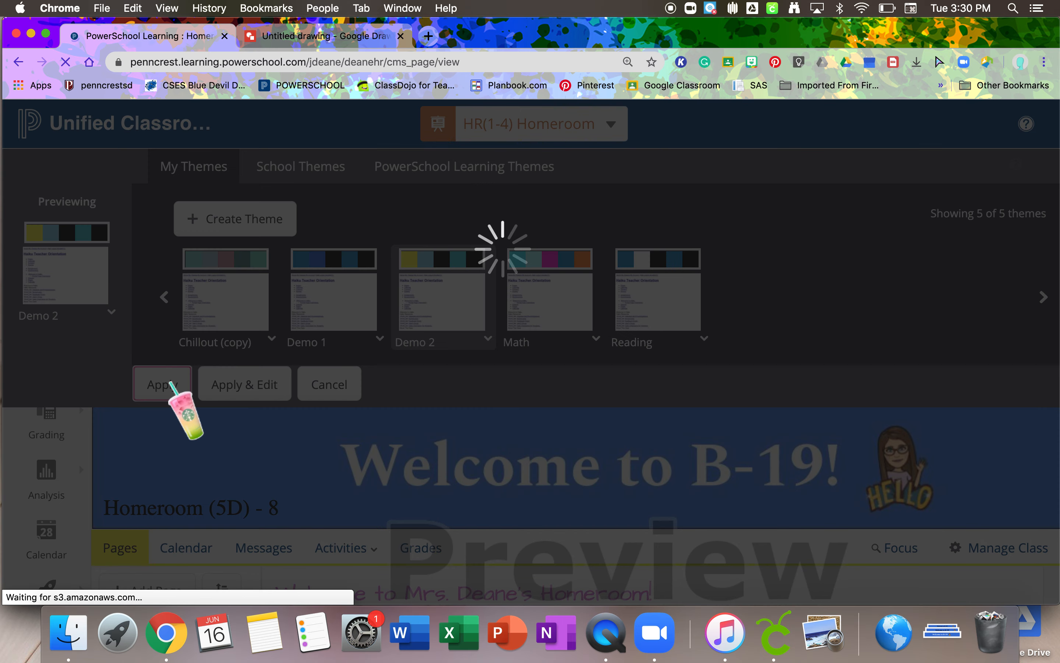